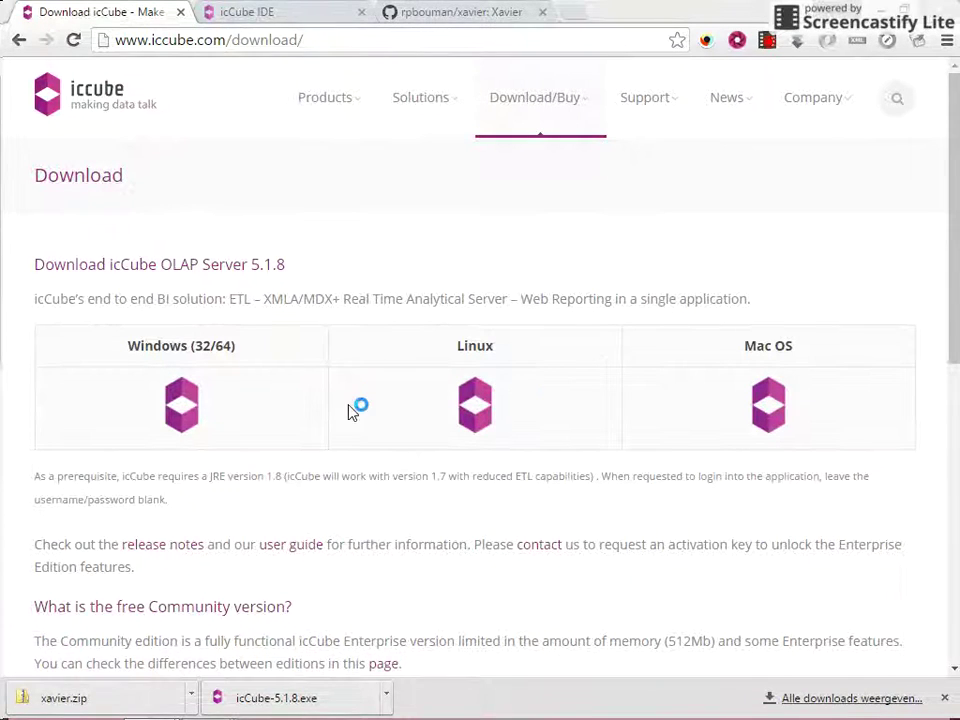
Open the Windows download form for icCube OLAP Server 5.1.8, then close it without downloading.
left_click(180, 407)
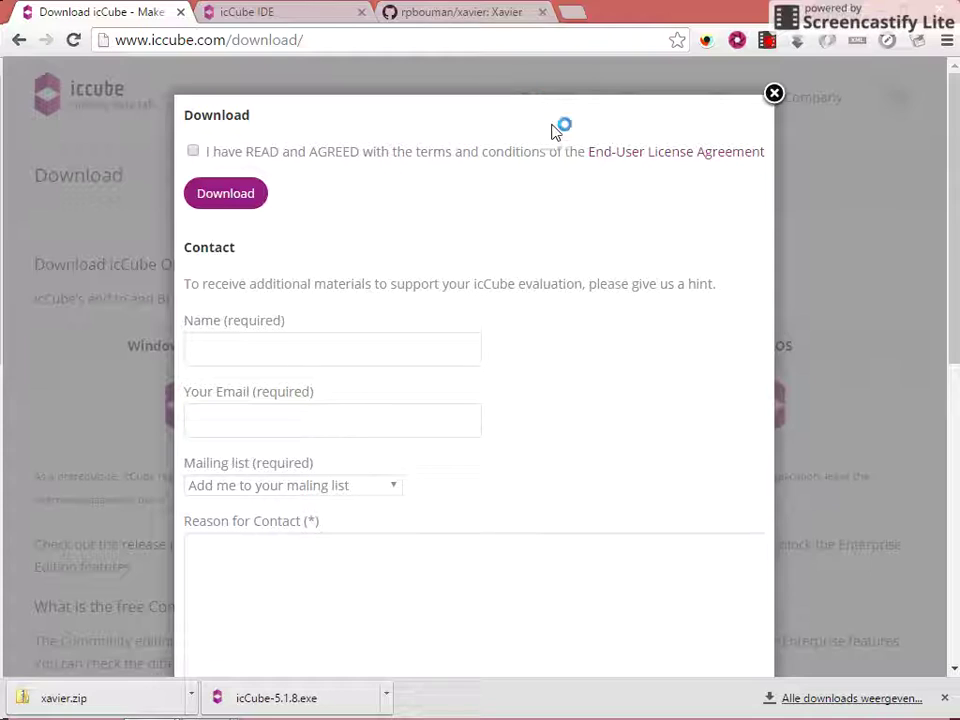
left_click(773, 95)
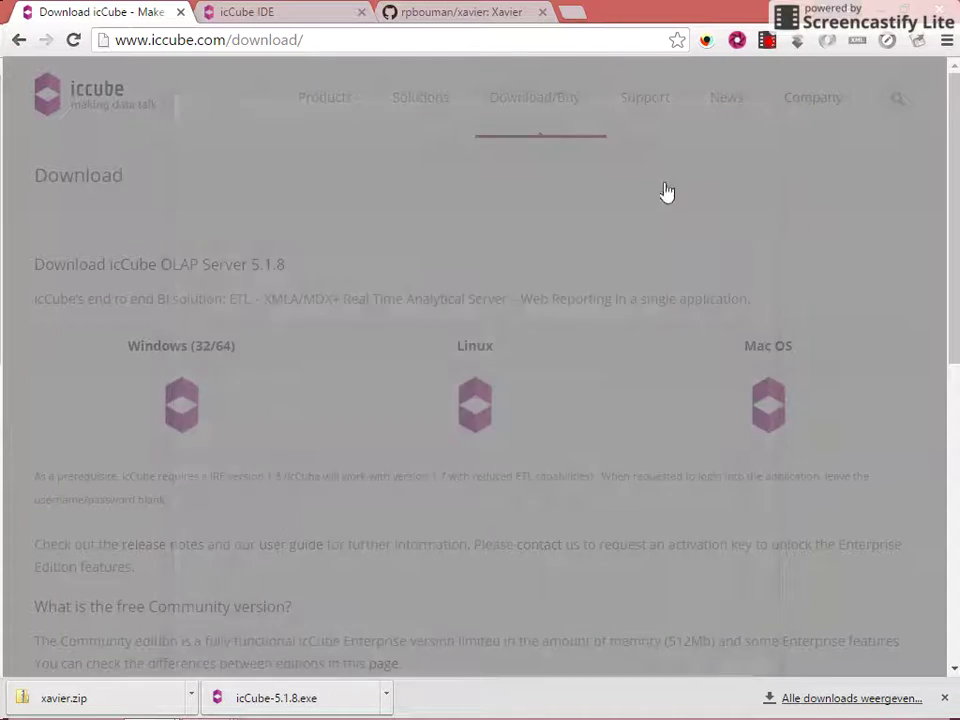
Switch to File Explorer and view the downloaded installer and zip in the xavier demo folder.
key("alt+Tab")
key("alt+Tab")
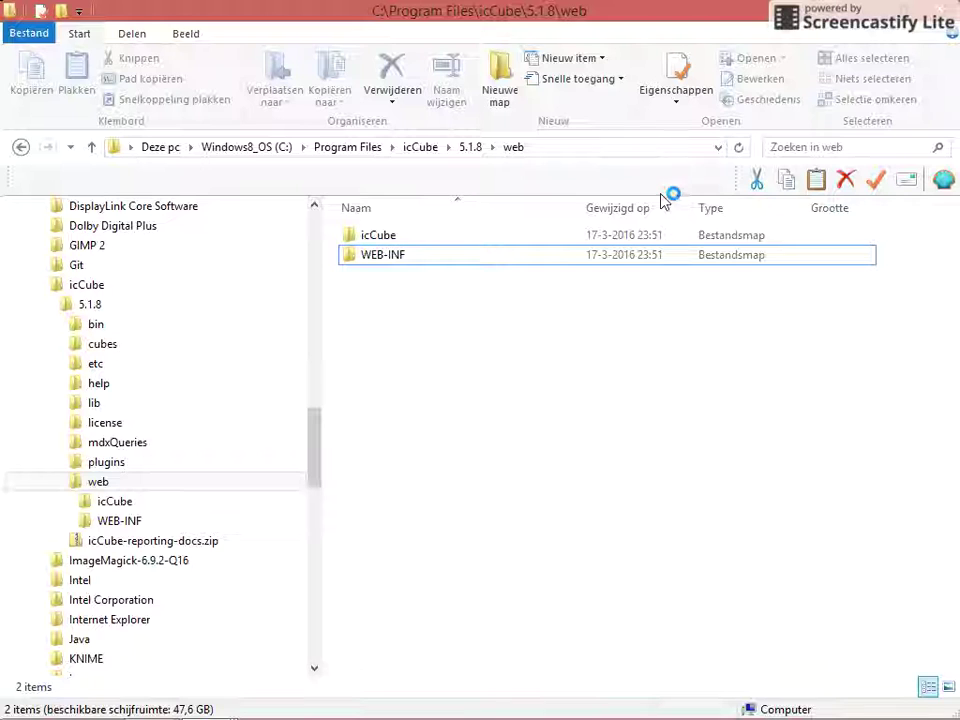
key("alt+Tab")
key("alt+Tab")
key("alt+Tab")
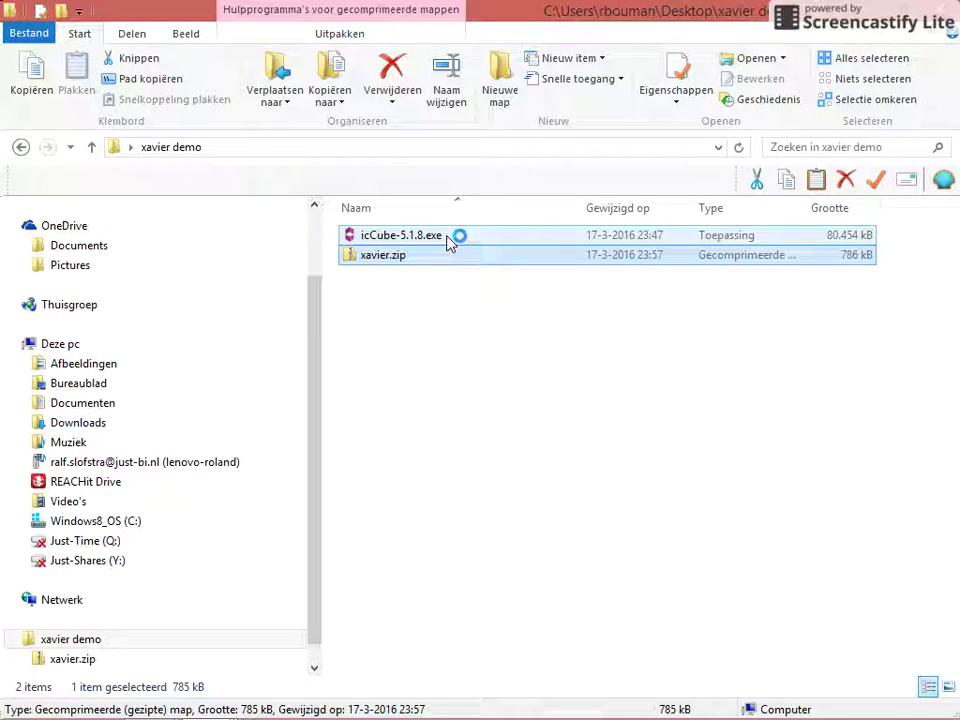
Switch to the File Explorer window with the icCube 5.1.8 installation and open its bin folder.
key("alt+Tab")
key("alt+Tab")
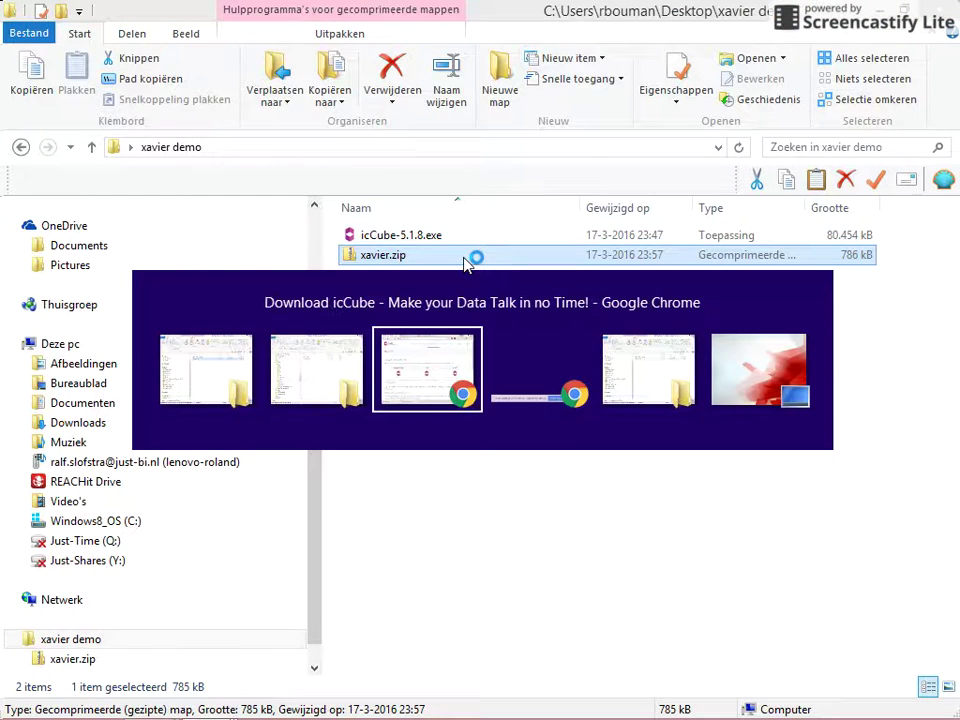
key("alt+shift+Tab")
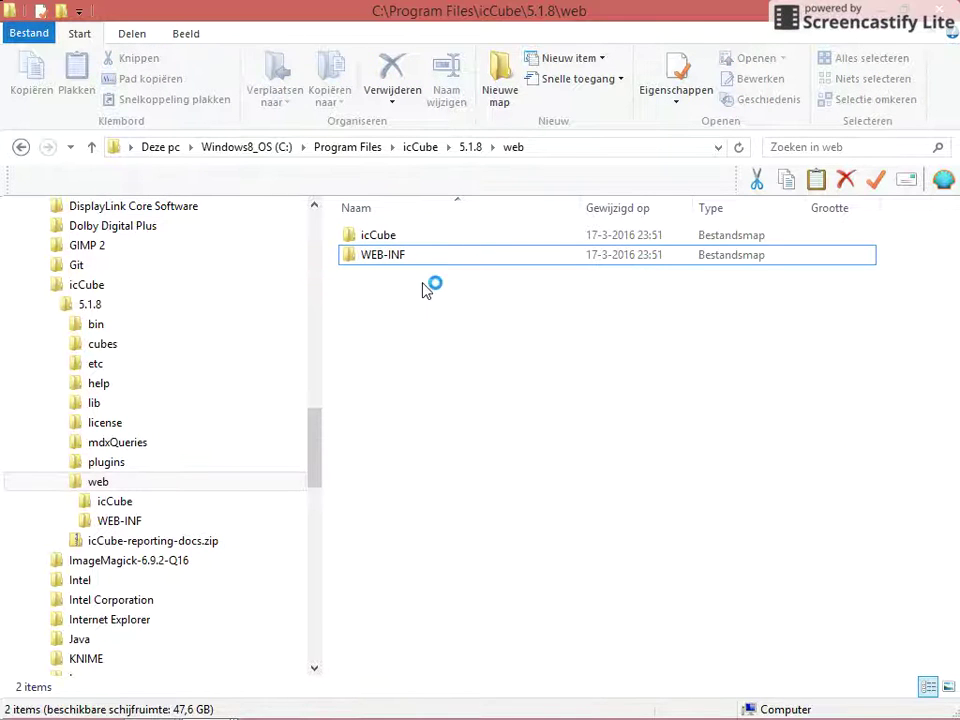
left_click(97, 327)
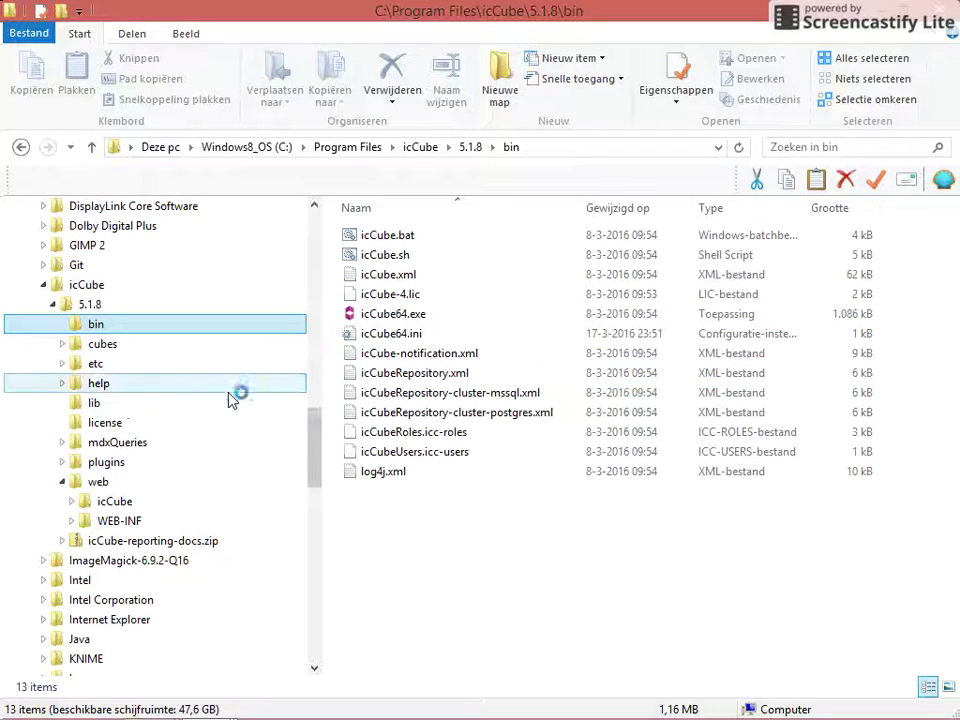
Switch to the icCube IDE page in Chrome and highlight the icCube/icCube.html part of its address.
key("alt+Tab")
key("alt+Tab")
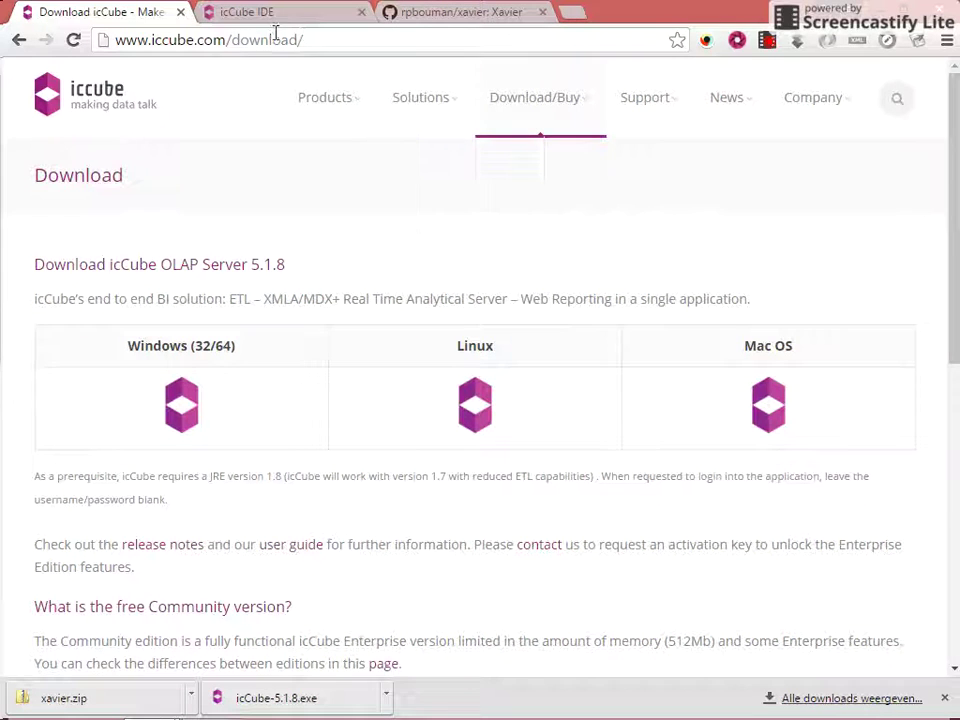
left_click(257, 14)
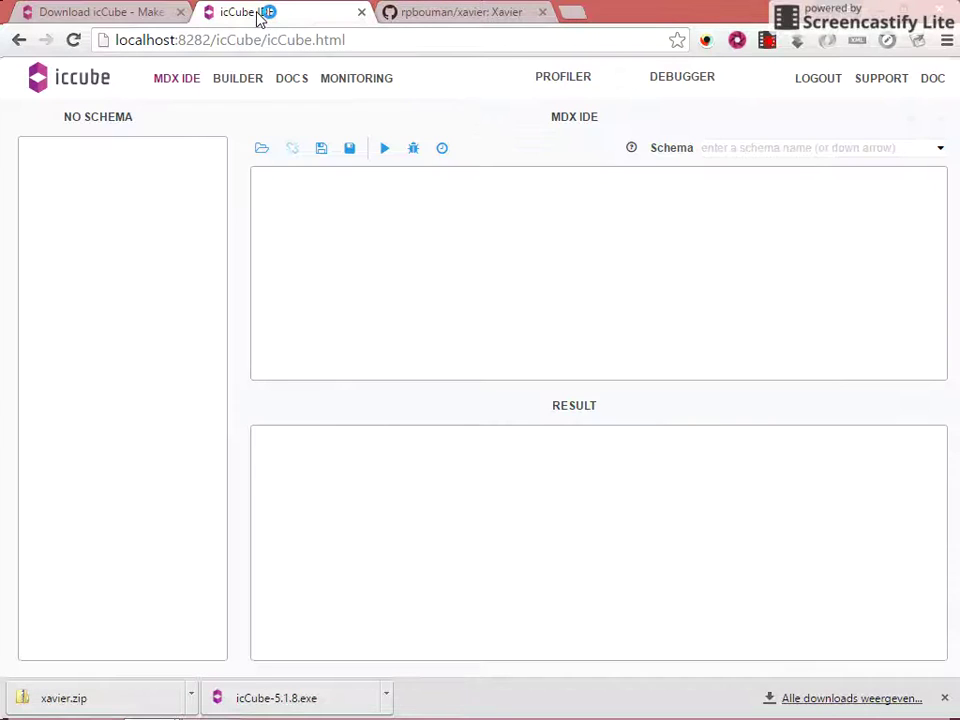
left_click(373, 36)
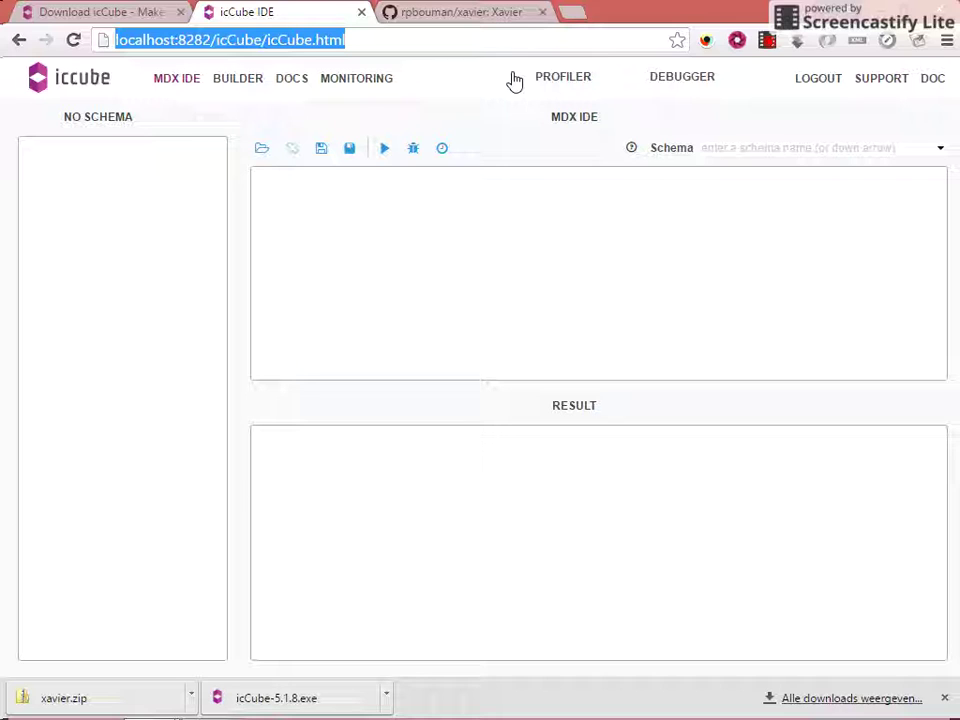
key("End")
key("ctrl+shift+Left")
key("ctrl+shift+Left")
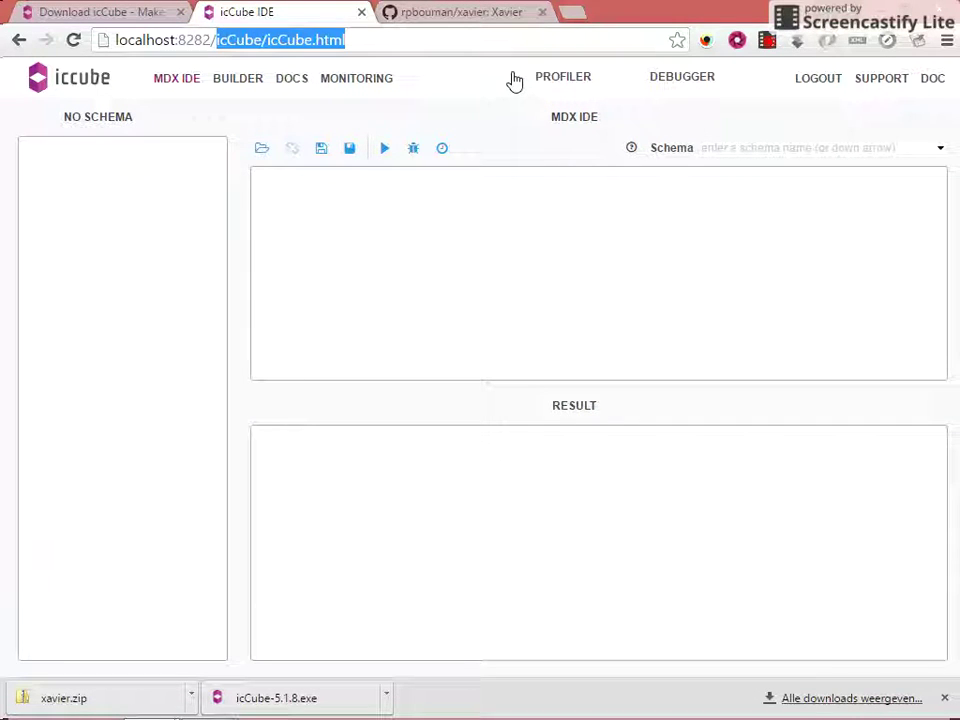
Choose the Sales schema in the MDX IDE.
left_click(790, 147)
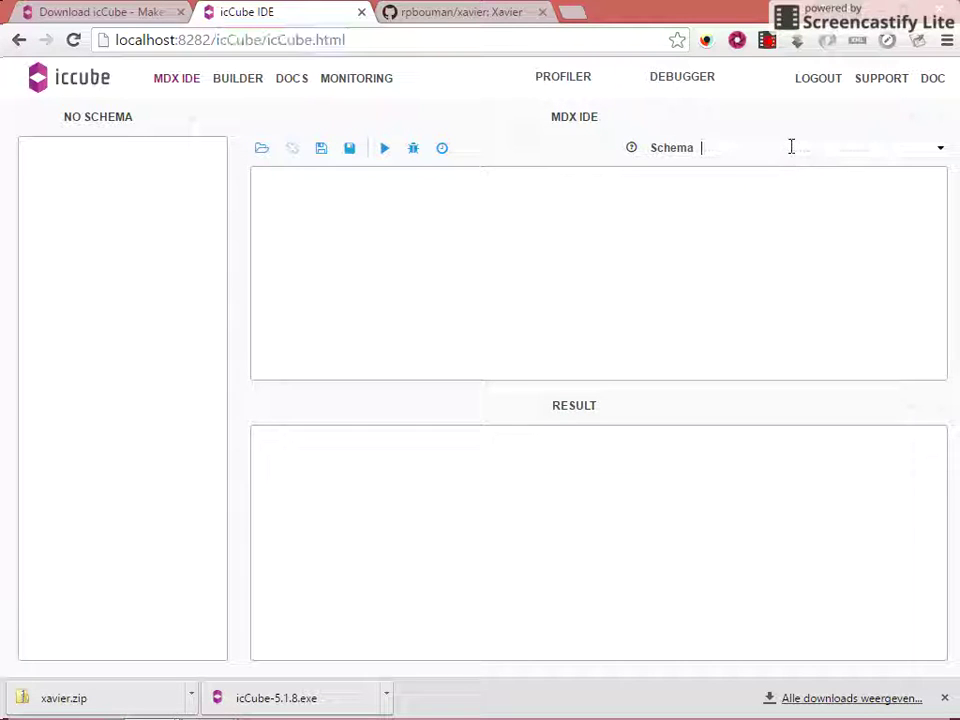
left_click(941, 151)
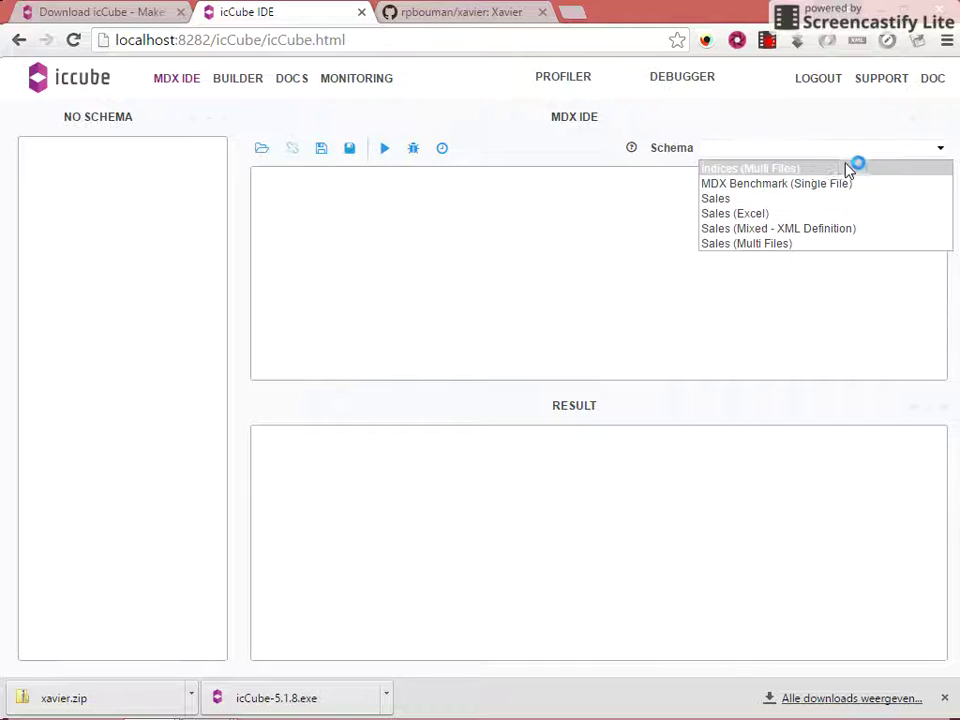
left_click(716, 198)
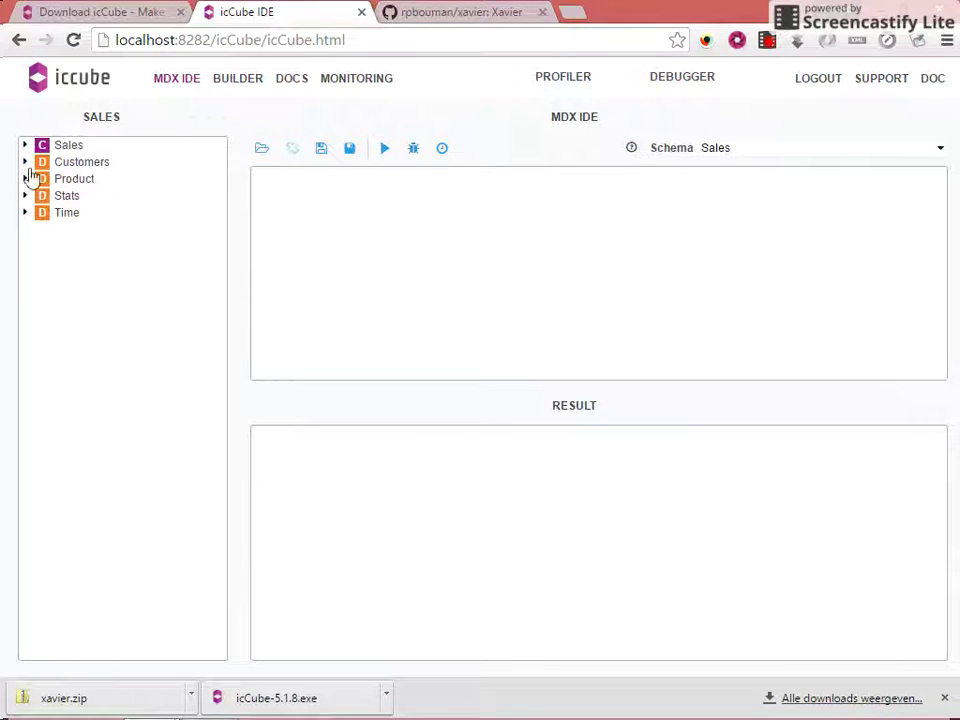
Open the example MDX query "by countries over time" from the Sales (Multi Files) examples folder.
left_click(261, 149)
left_click(297, 234)
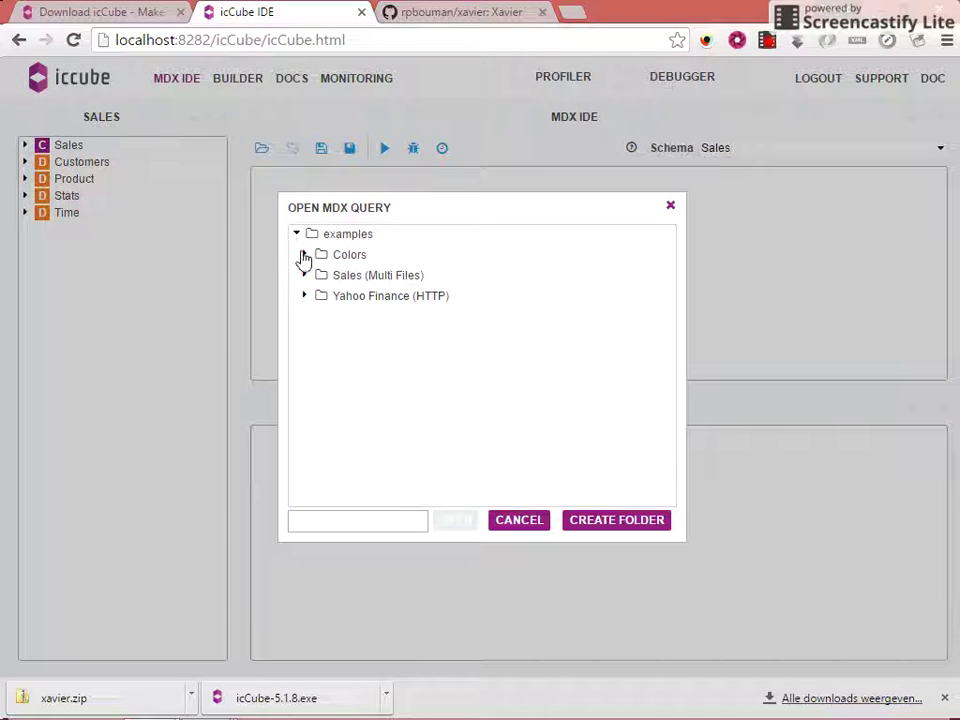
left_click(302, 276)
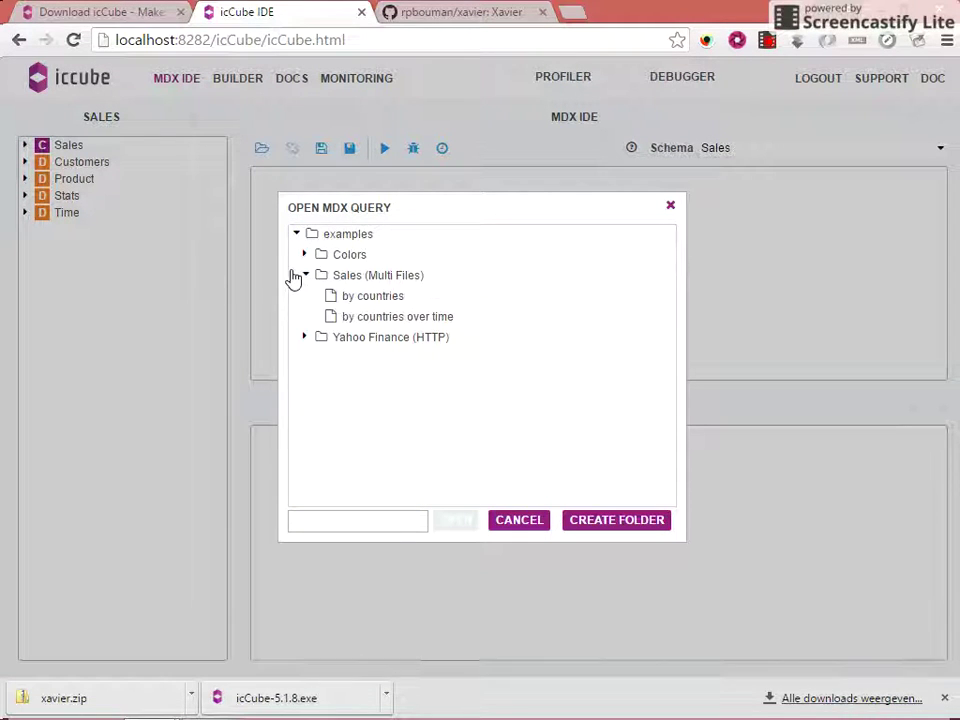
left_click(437, 317)
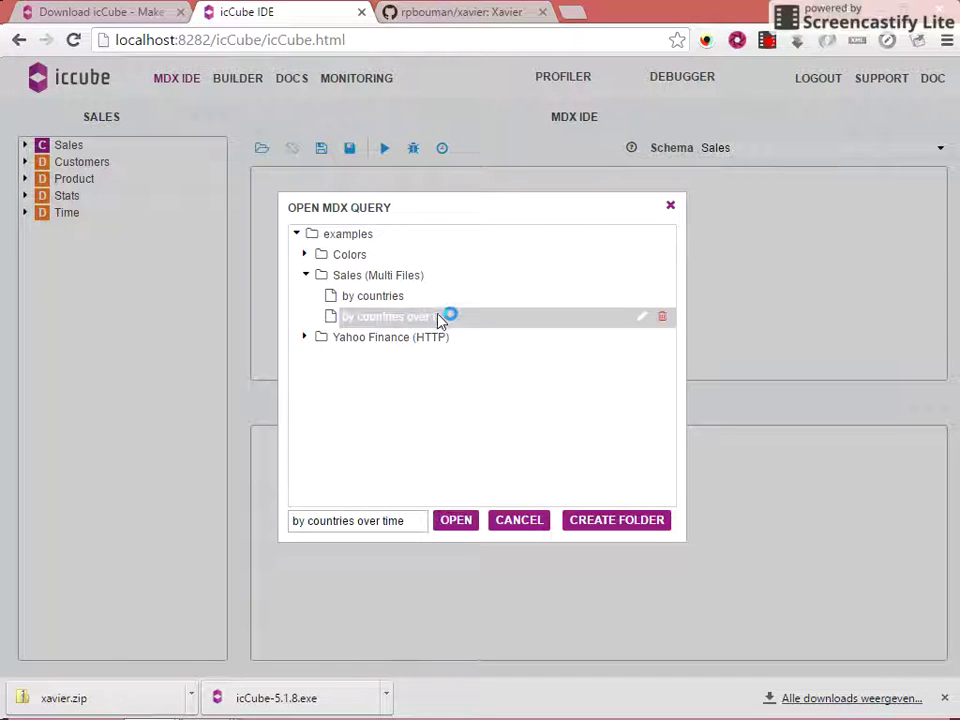
left_click(461, 523)
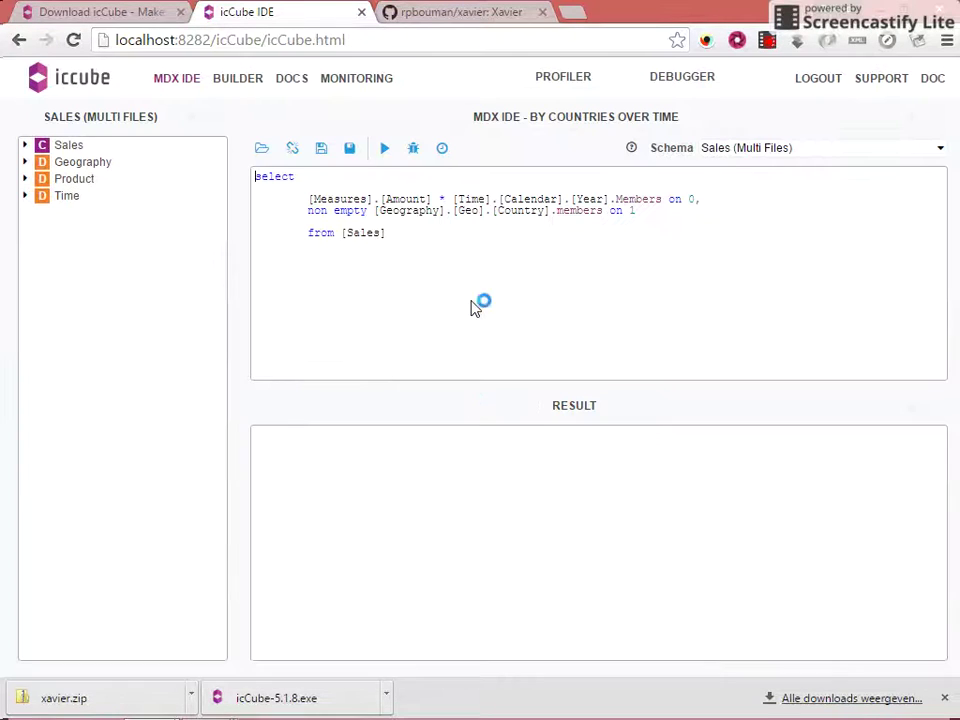
Run the query, then collapse 2010 and expand 2011 in the result table.
left_click(383, 149)
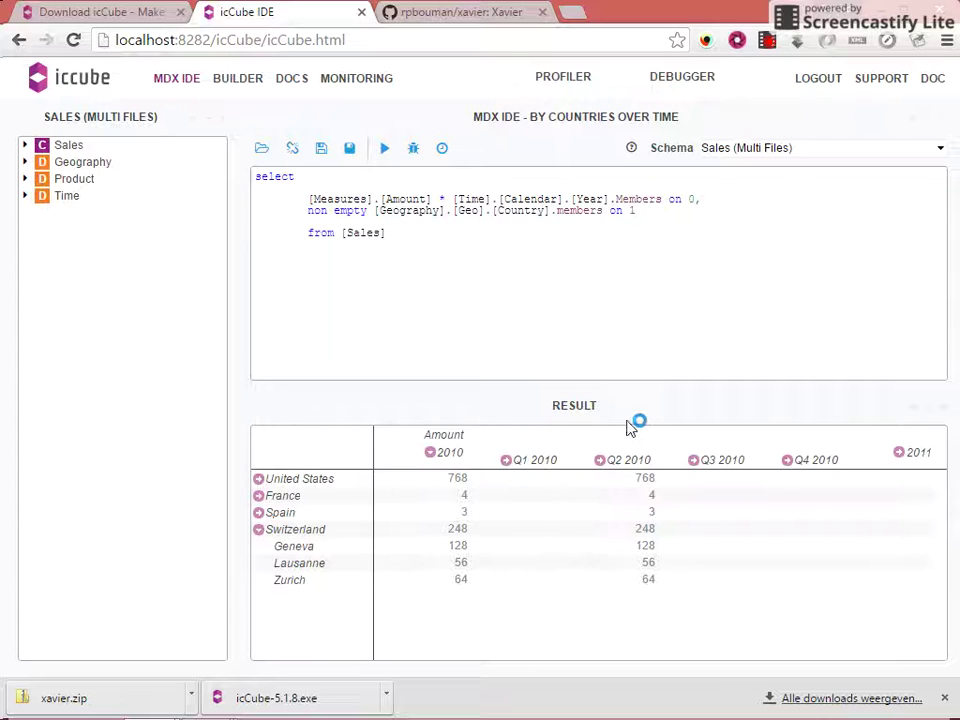
left_click(431, 453)
left_click(523, 452)
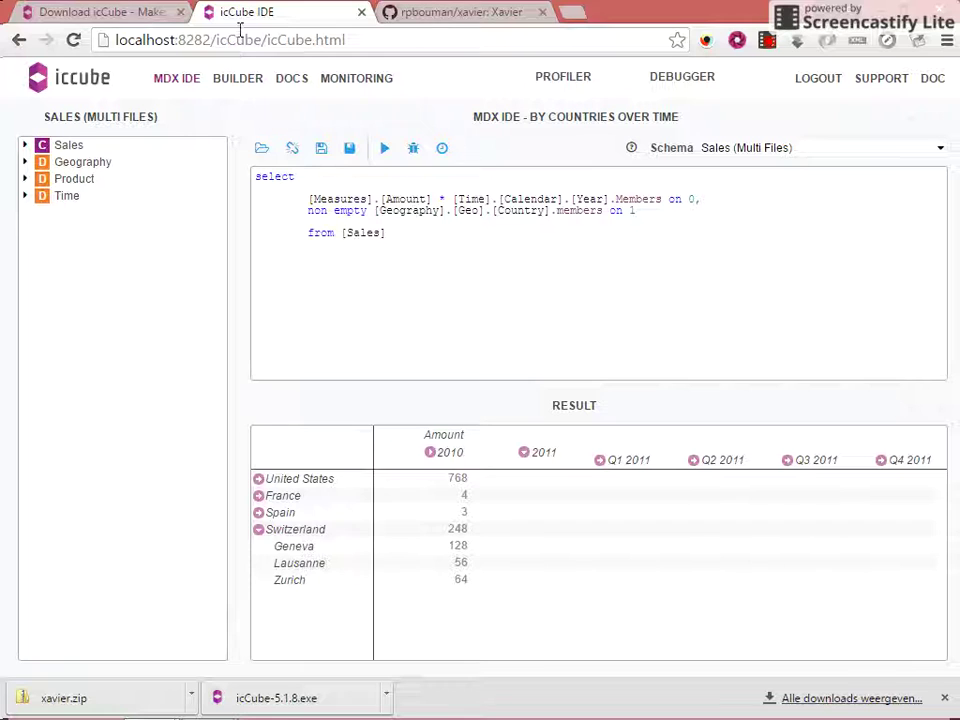
Open the xavier.zip file page in the dist folder of the xavier GitHub repository.
left_click(437, 12)
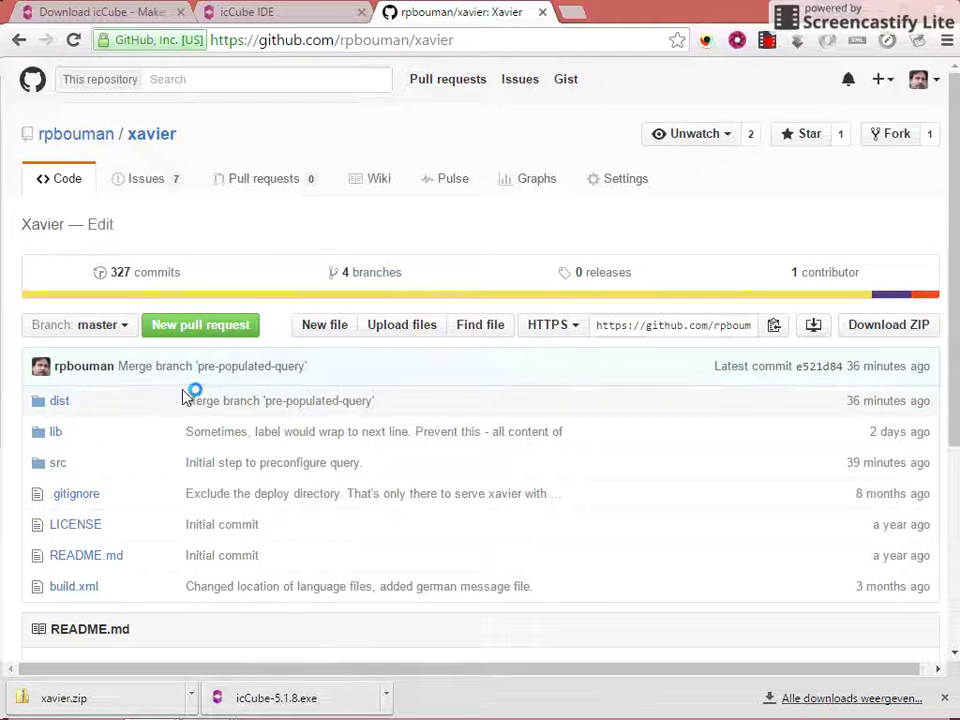
left_click(59, 401)
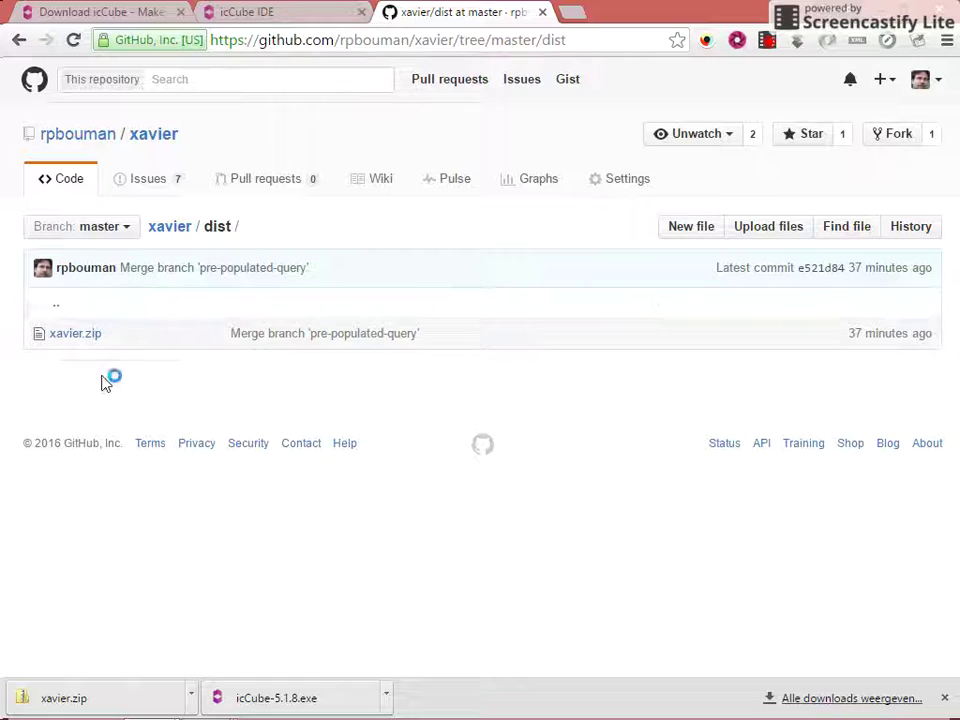
left_click(79, 336)
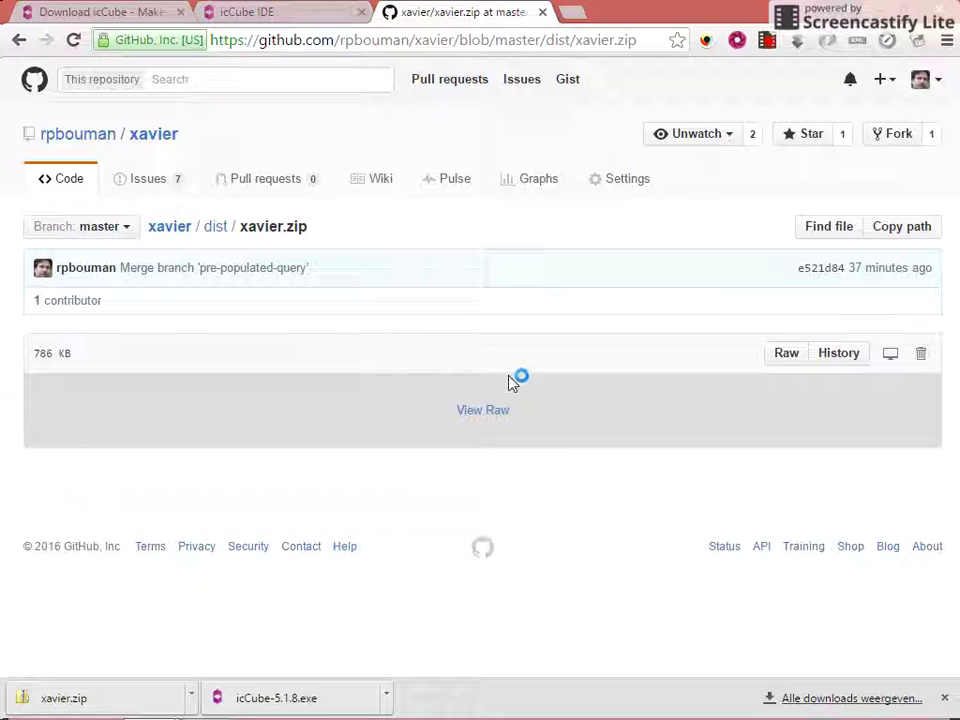
left_click(483, 420)
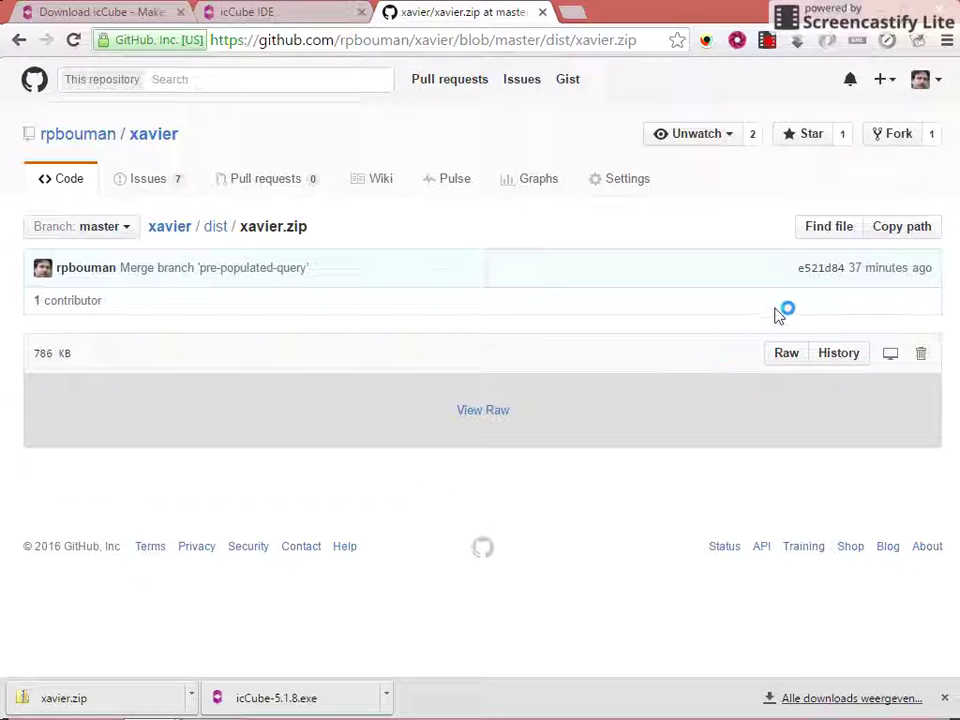
Switch to the xavier demo folder in File Explorer.
key("alt+Tab")
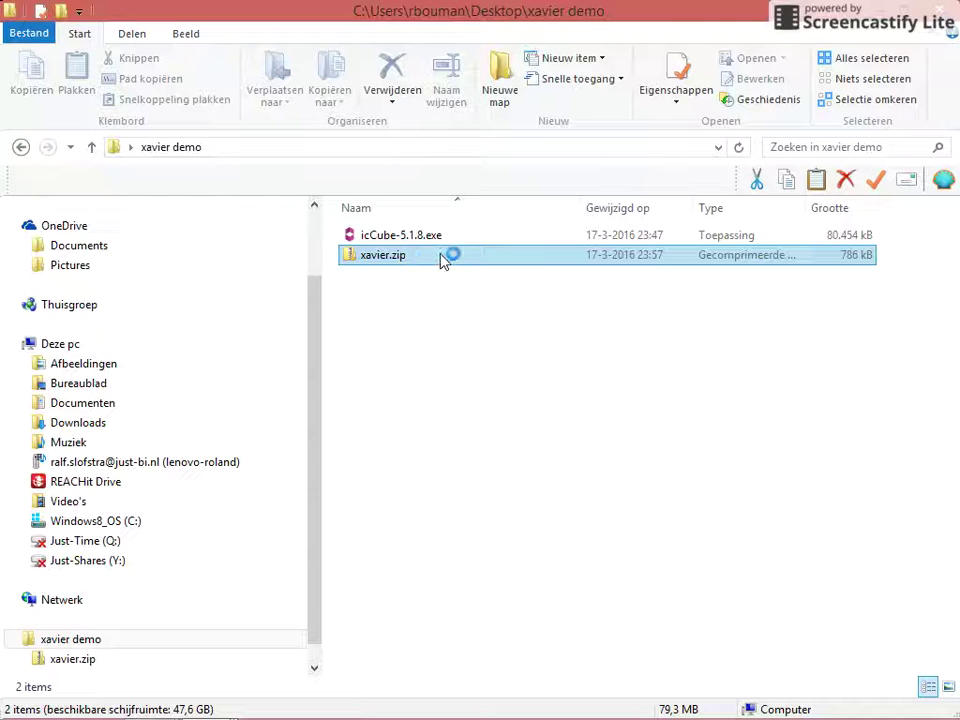
right_click(428, 259)
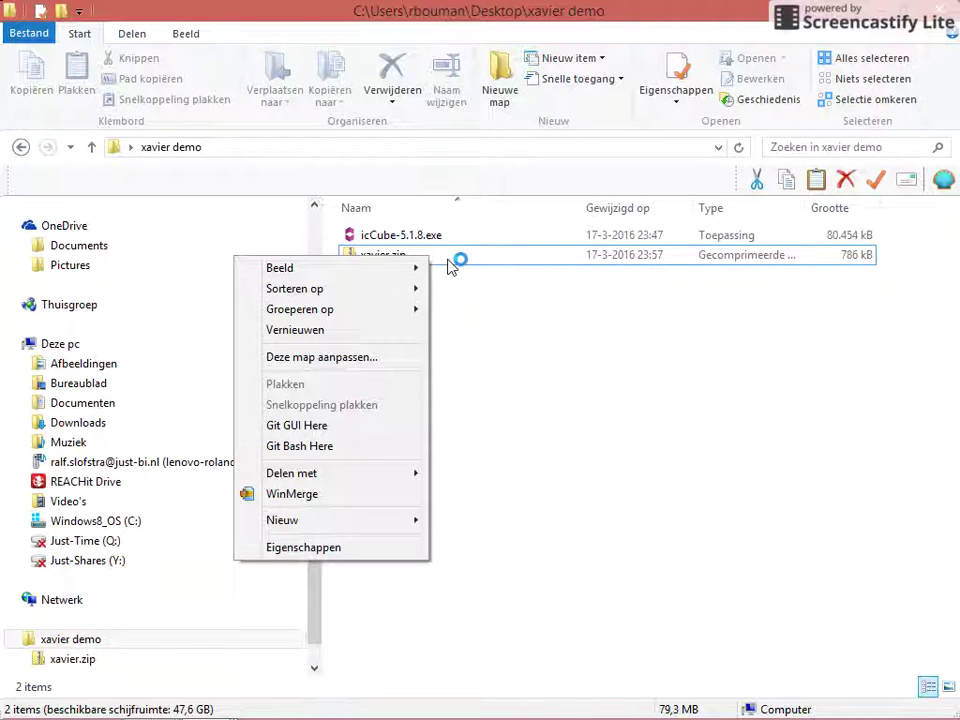
left_click(435, 339)
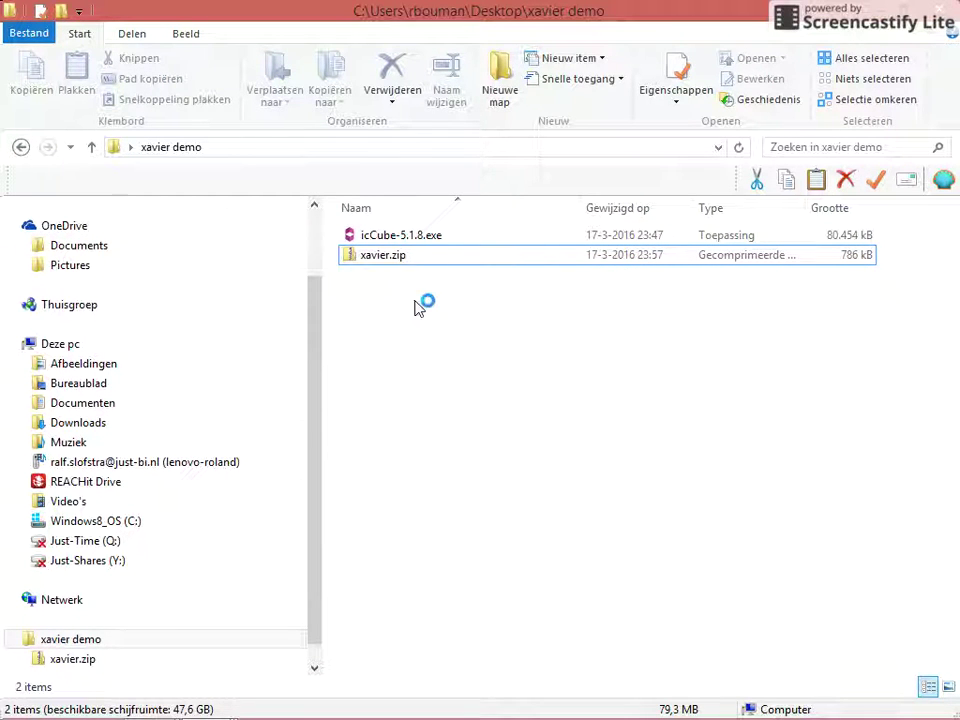
right_click(410, 263)
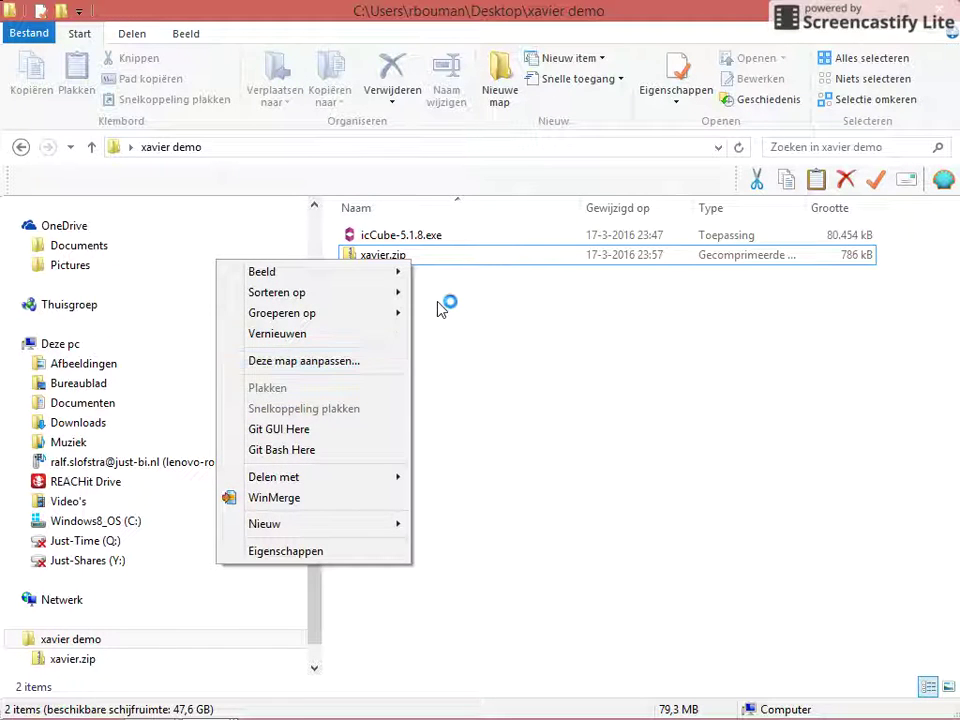
left_click(394, 306)
Extract all of xavier.zip into a xavier subfolder of the xavier demo folder.
left_click(388, 258)
right_click(388, 257)
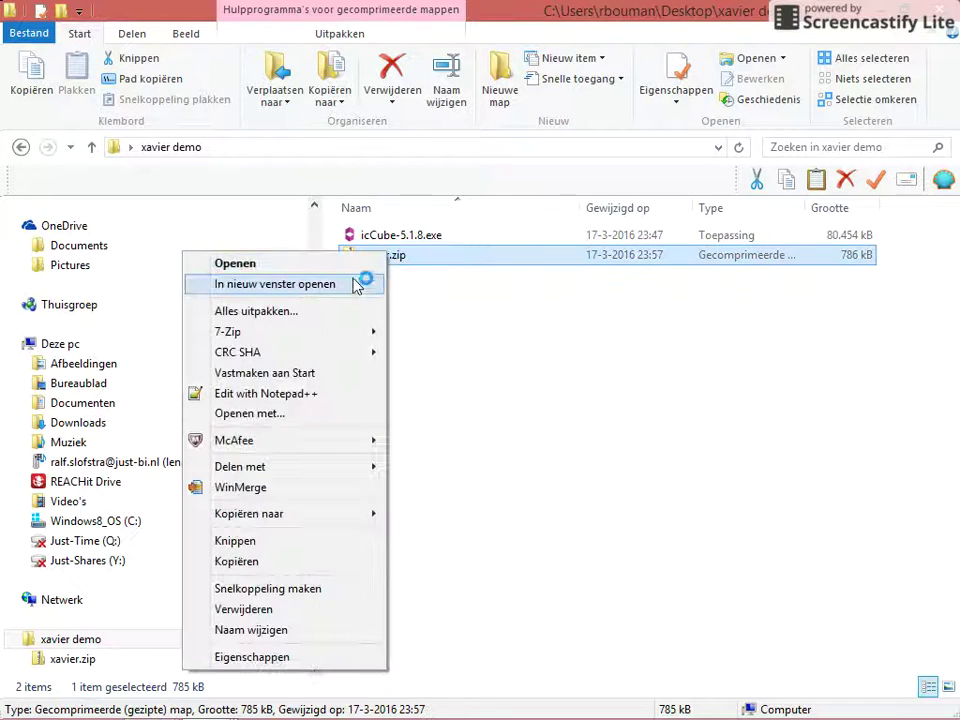
left_click(256, 311)
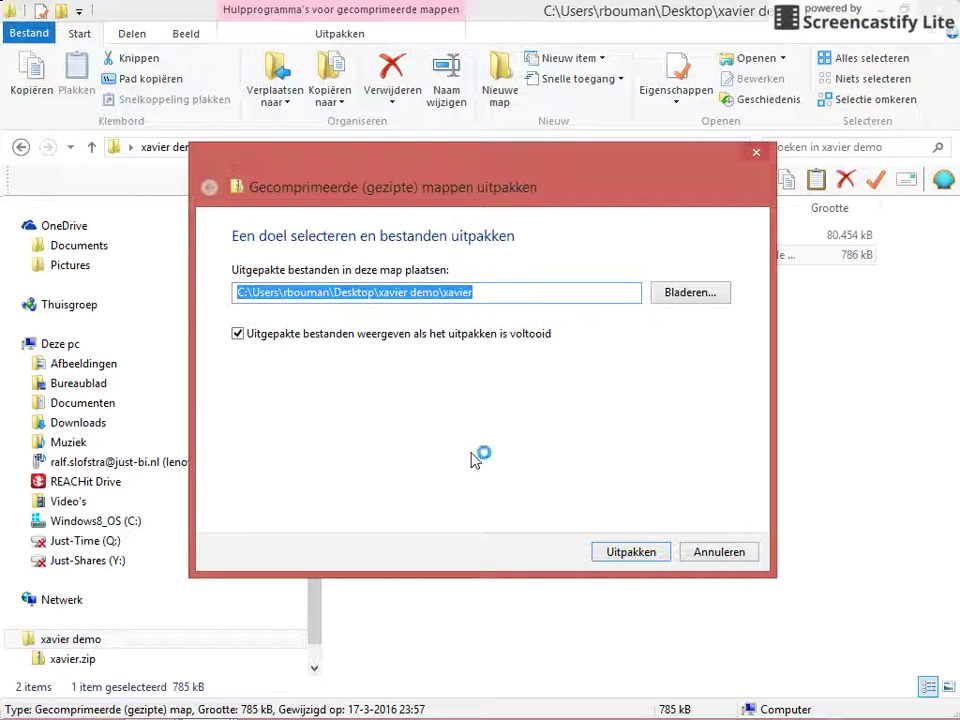
left_click(648, 553)
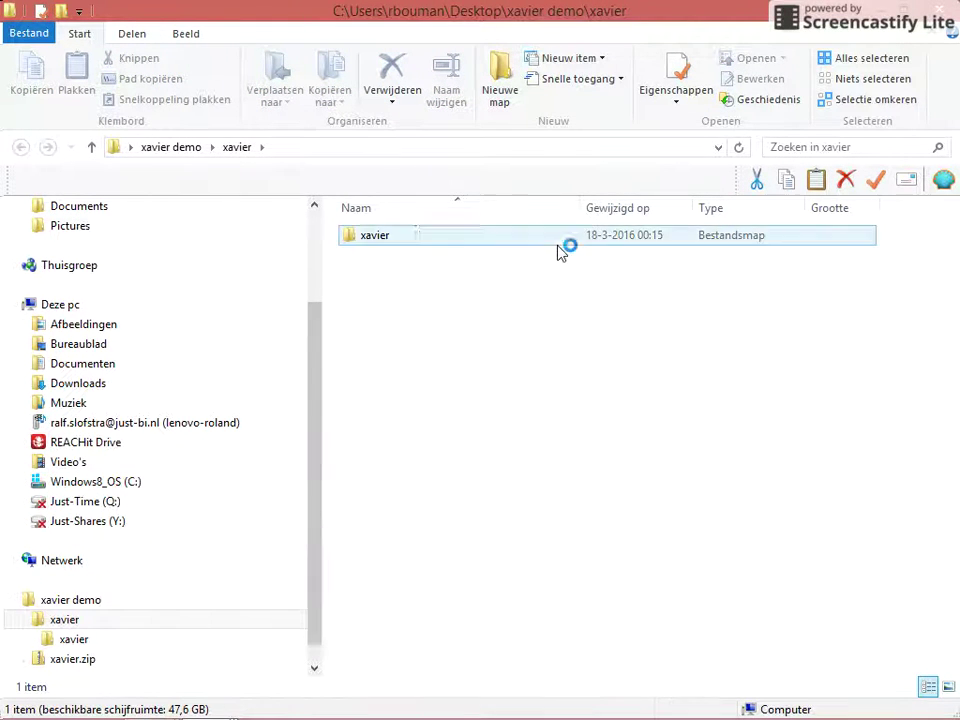
Move the extracted inner xavier folder into C:\Program Files\icCube\5.1.8\web, granting administrator permission for the move.
left_click(380, 245)
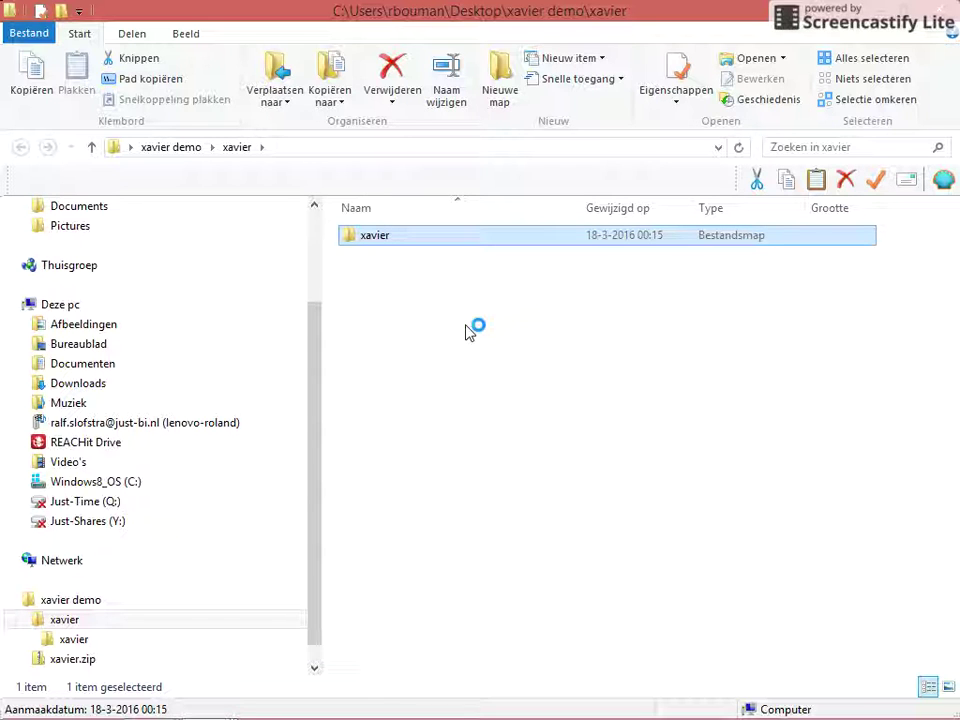
key("ctrl+x")
key("alt+Tab")
key("alt+Tab")
key("alt+Tab")
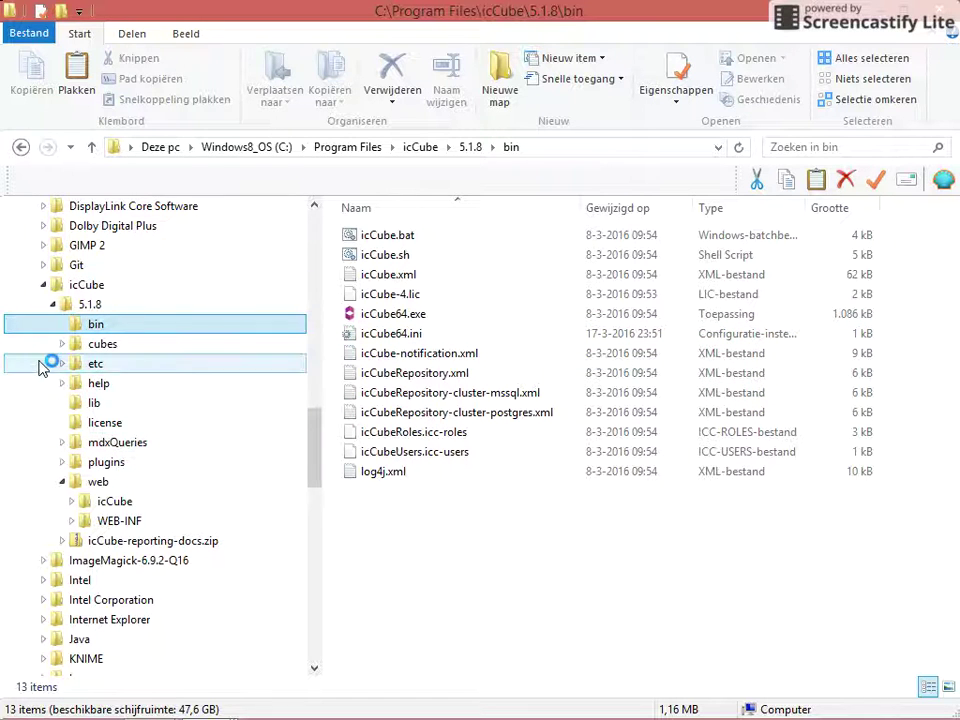
left_click(88, 482)
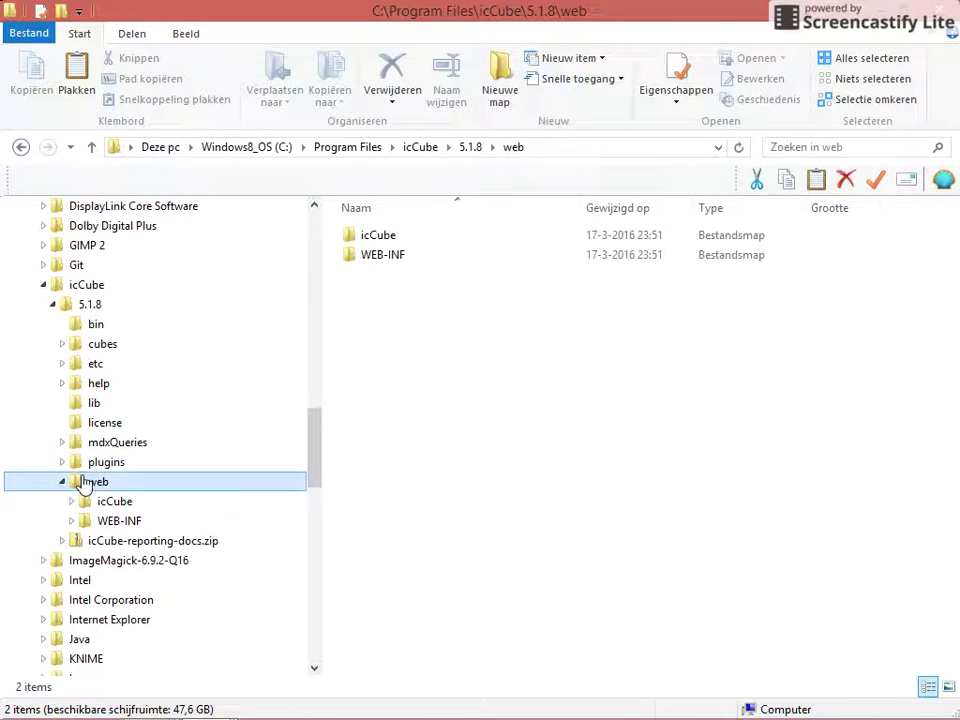
left_click(477, 418)
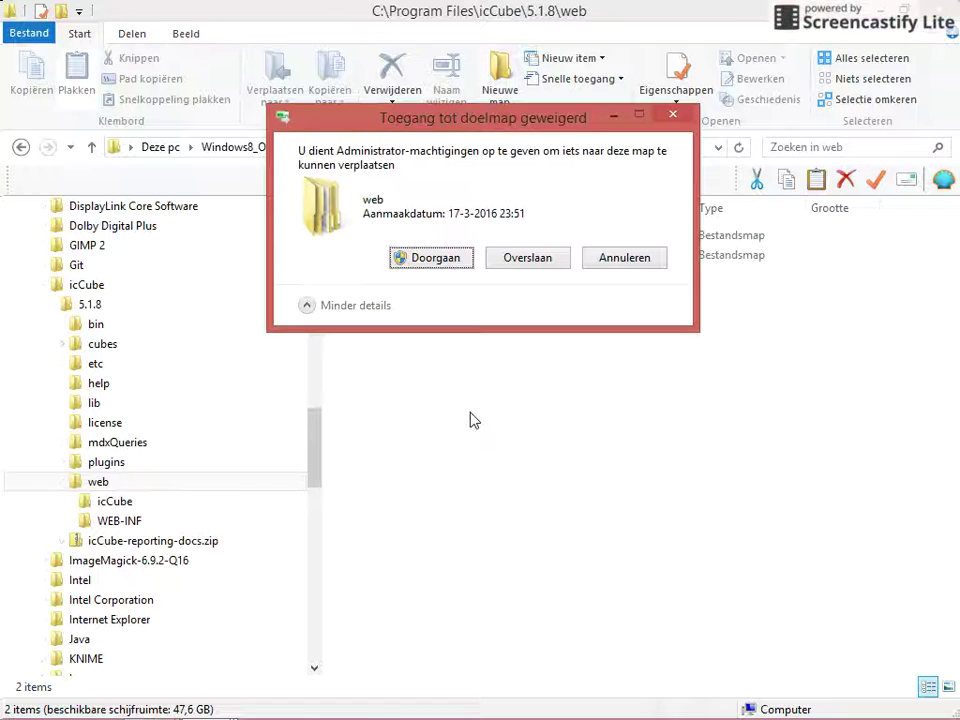
left_click(460, 259)
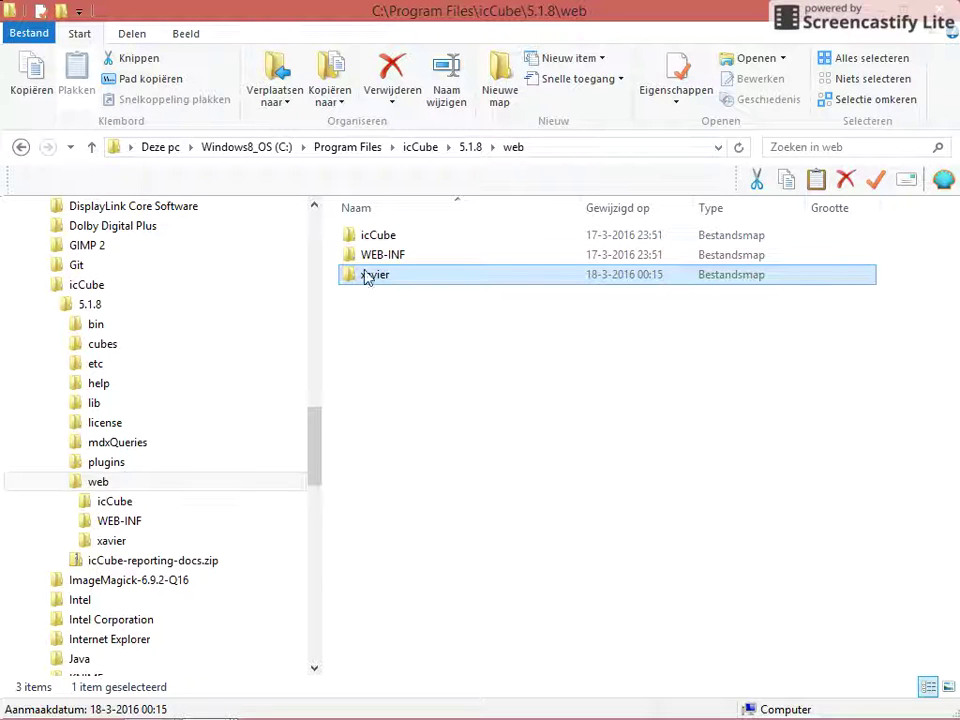
Switch to the browser and load localhost:8282/xavier/resources/html/index.html in place of the icCube IDE page.
key("alt+Tab")
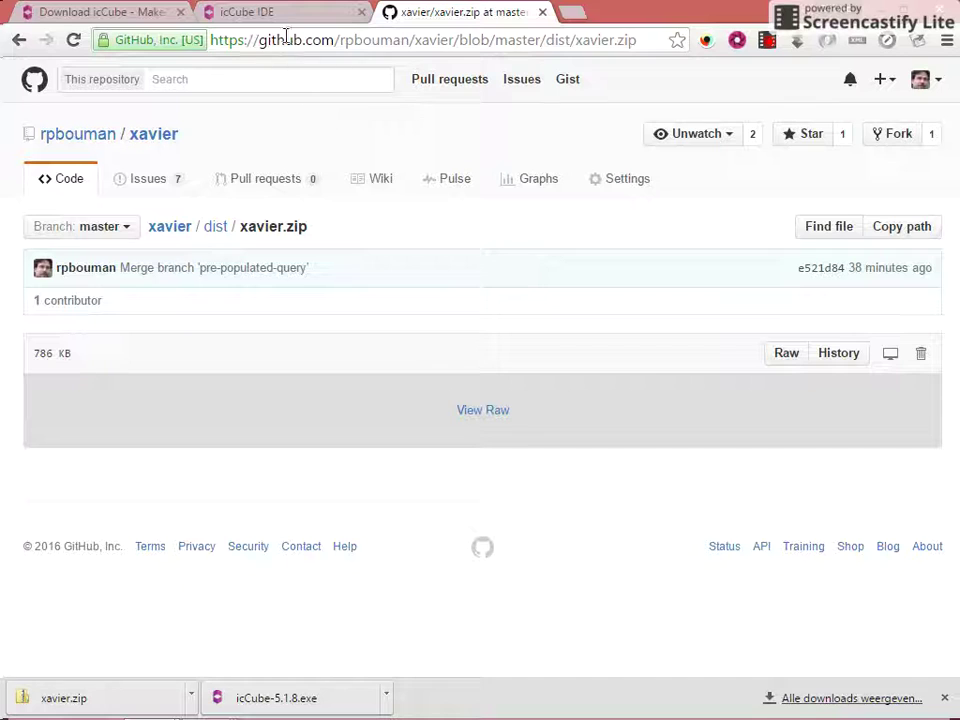
left_click(287, 14)
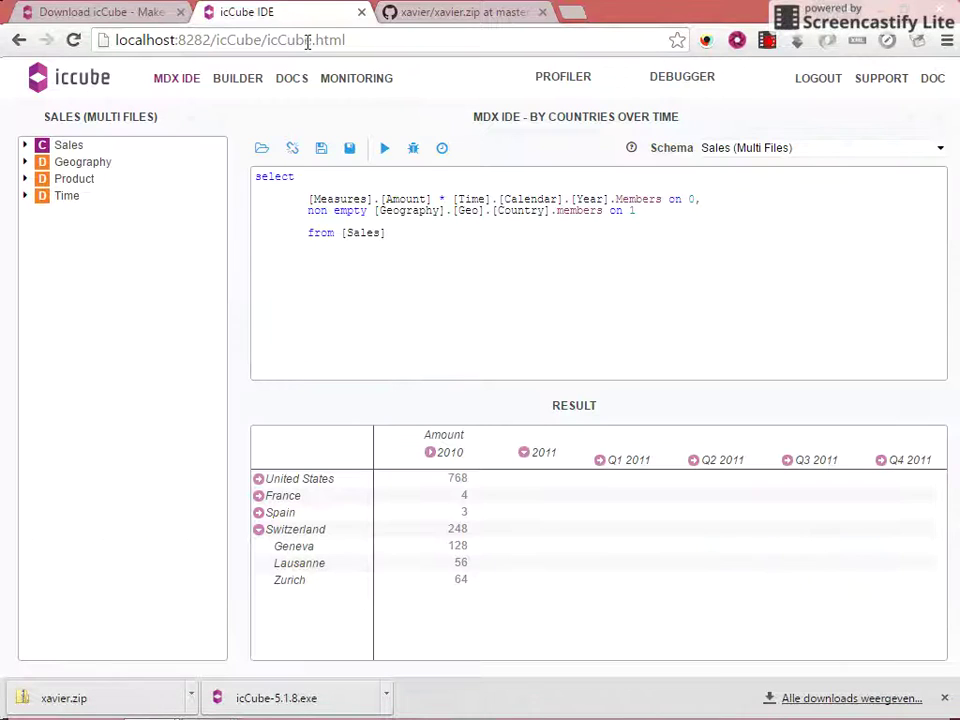
left_click(397, 36)
key("End")
key("ctrl+shift+Left")
key("ctrl+shift+Left")
key("ctrl+shift+Left")
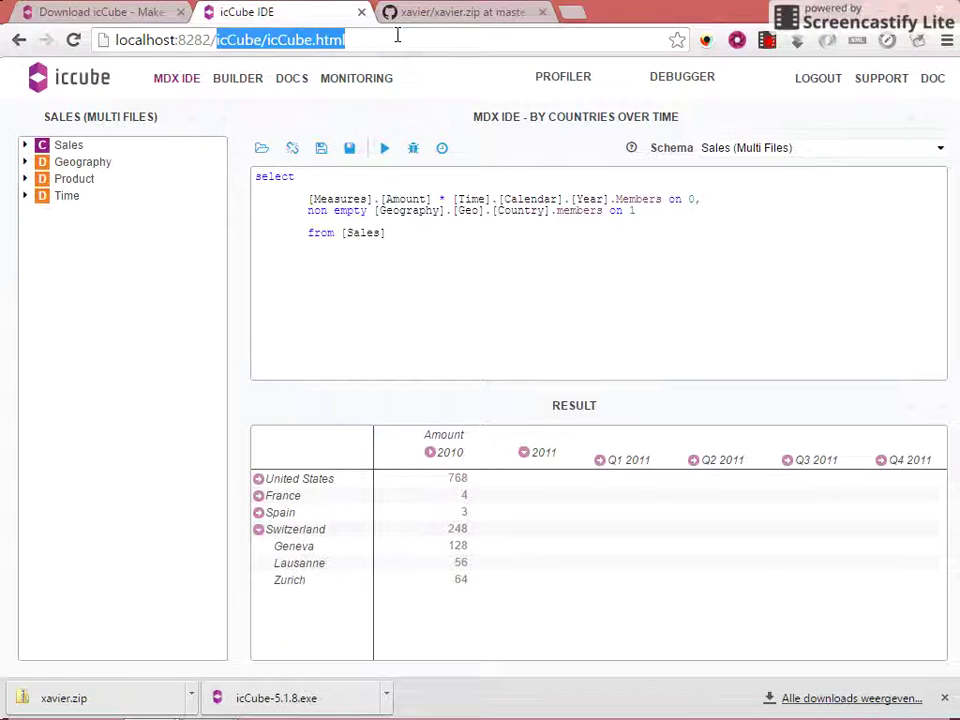
type("xavier")
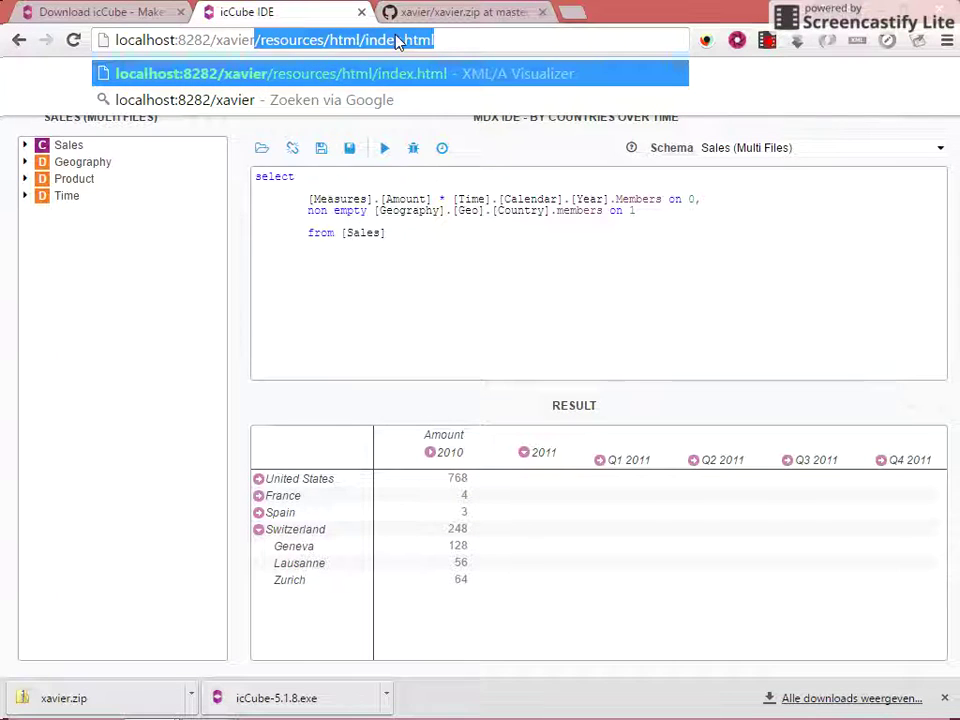
key("End")
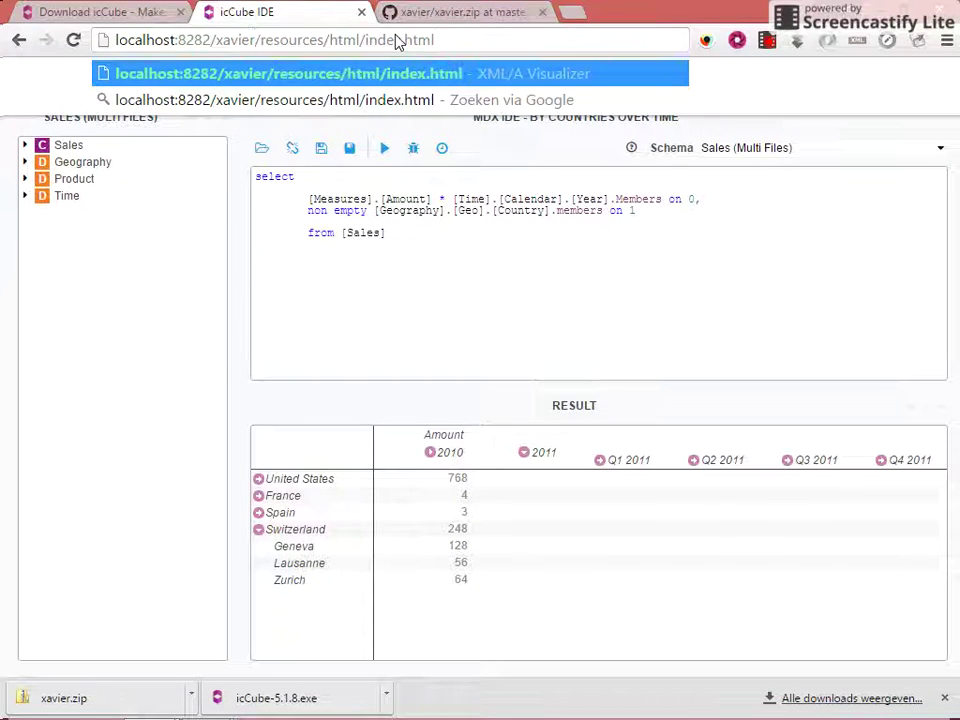
key("Return")
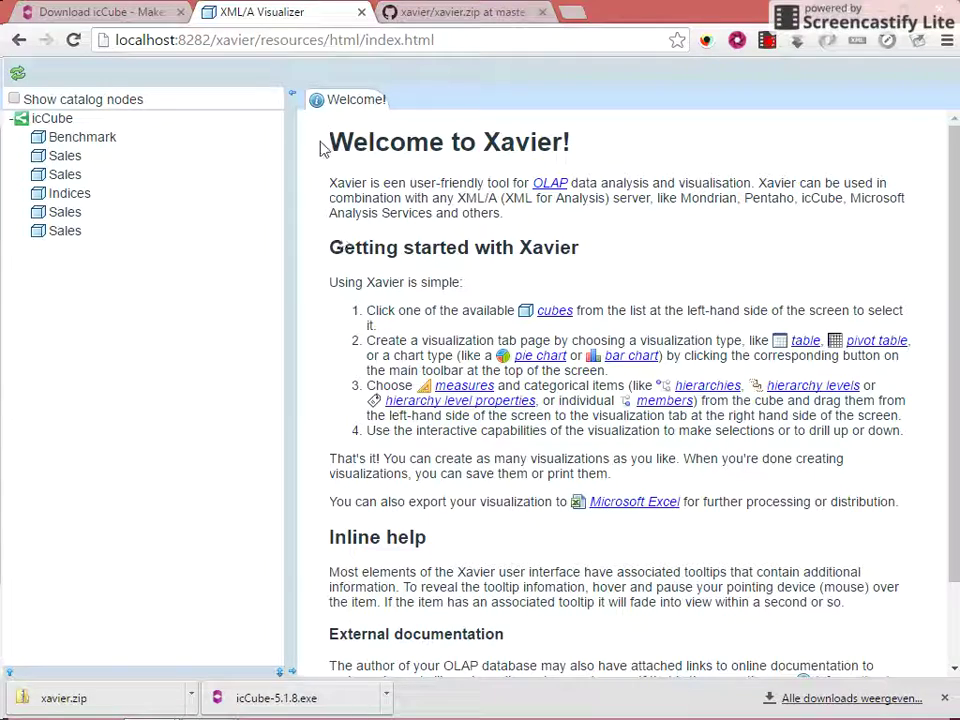
left_click_drag(320, 148, 317, 100)
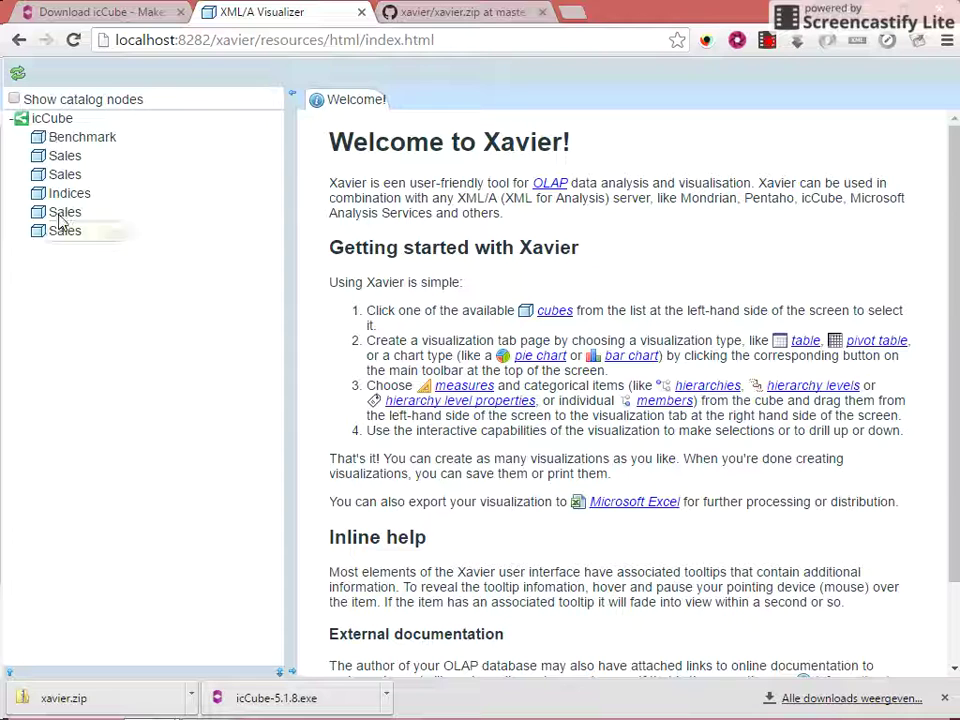
Select the Sales cube of the Sales (Excel) catalog and create a pivot table with the Amount measure on columns.
left_click(60, 157)
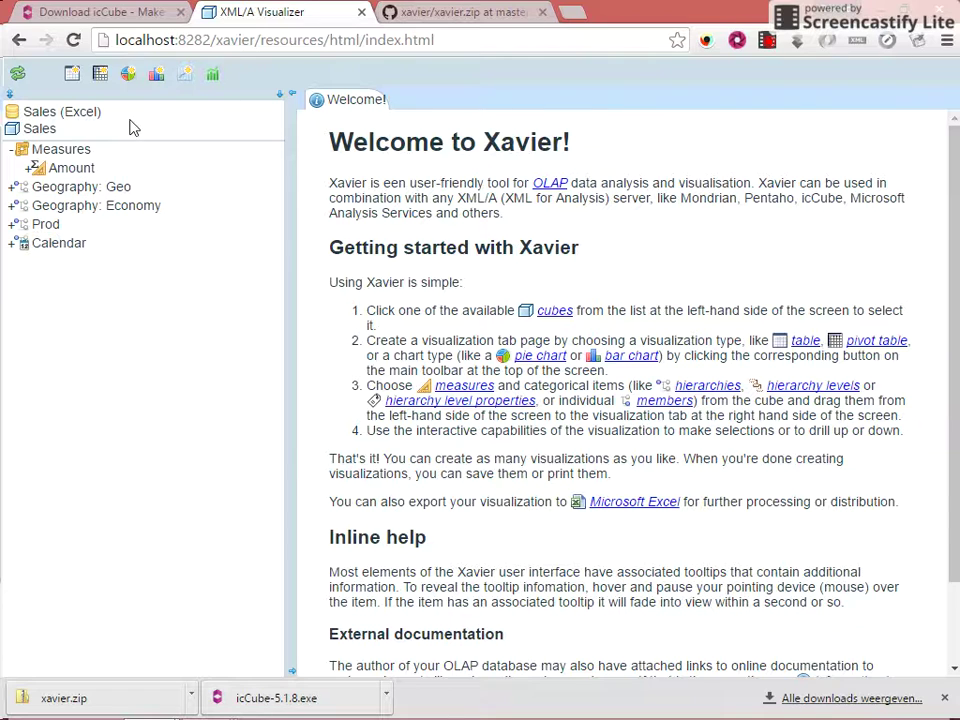
left_click(101, 74)
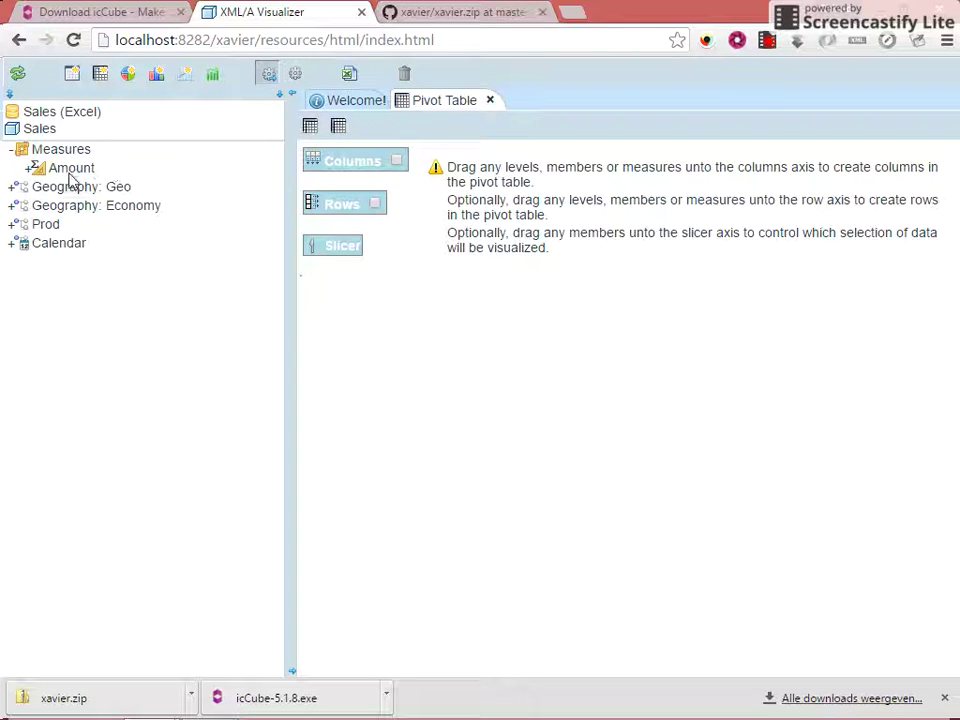
left_click_drag(70, 176, 369, 162)
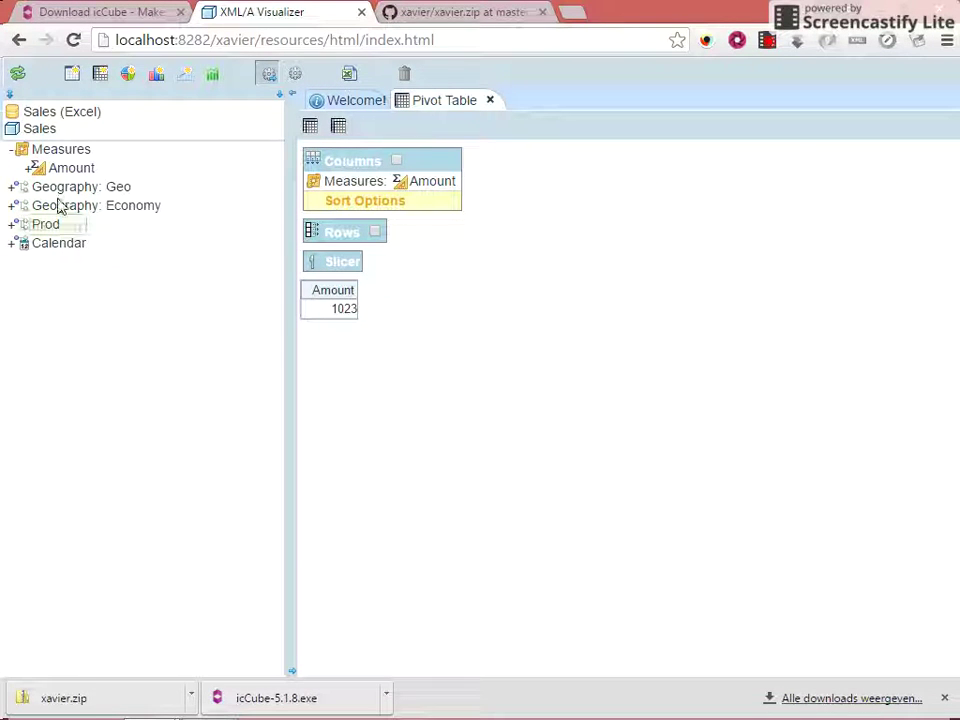
Add the Geography: Geo hierarchy to the pivot table rows and expand All Regions, America and Europe.
left_click_drag(70, 190, 333, 235)
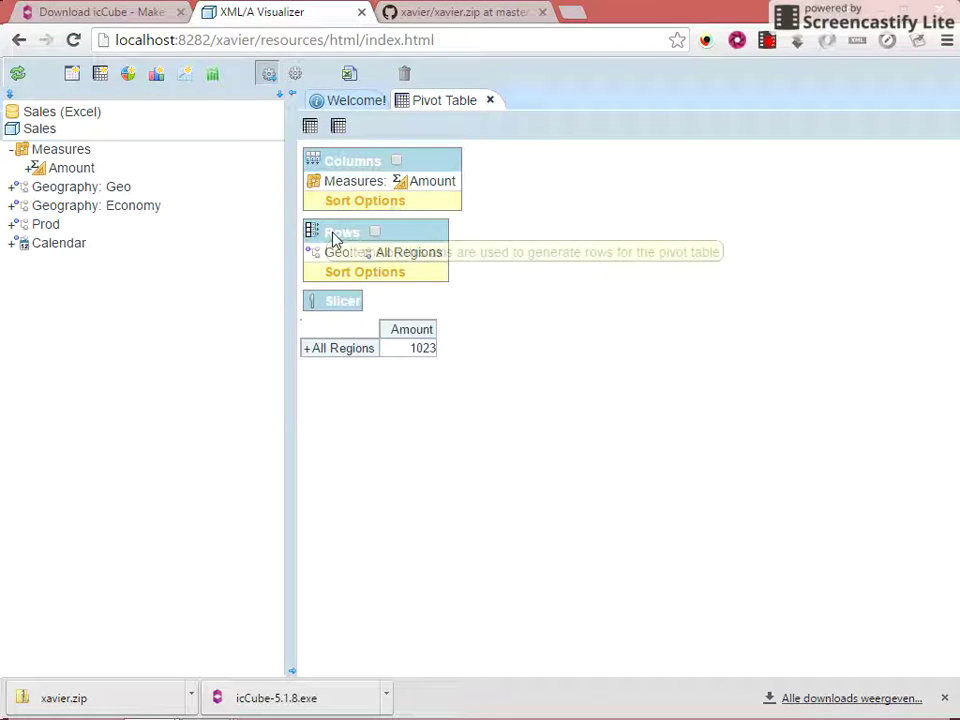
left_click(306, 356)
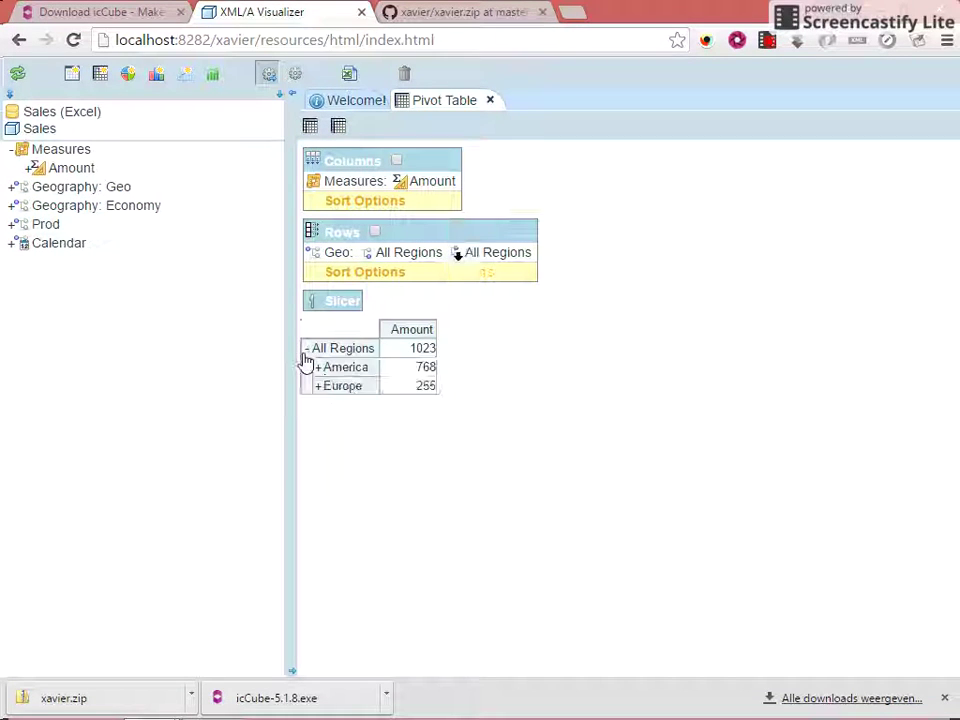
left_click(317, 368)
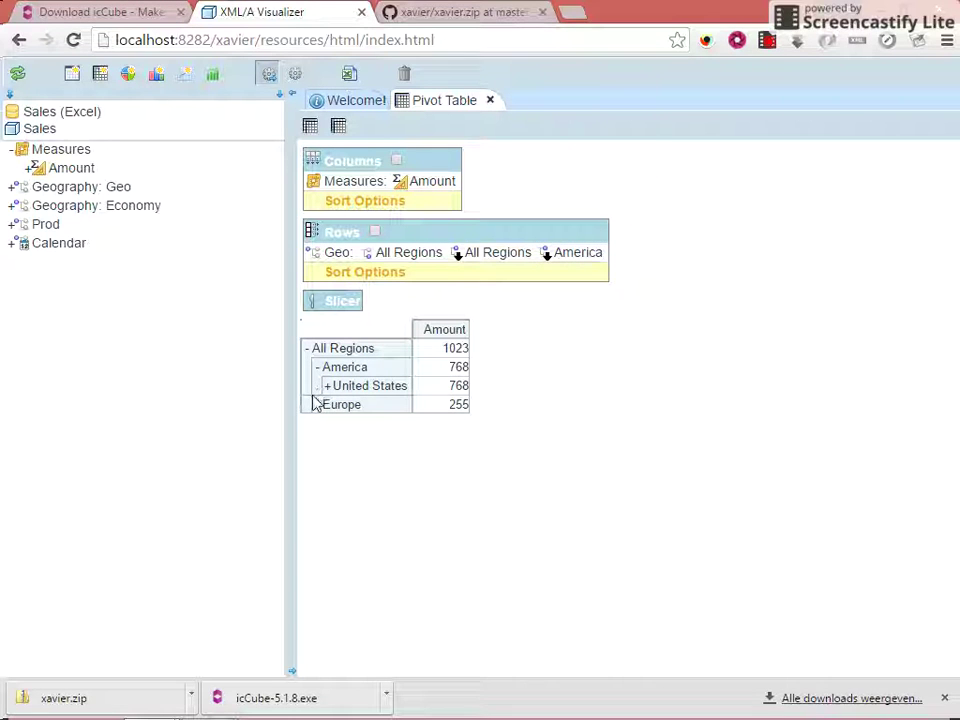
left_click(317, 406)
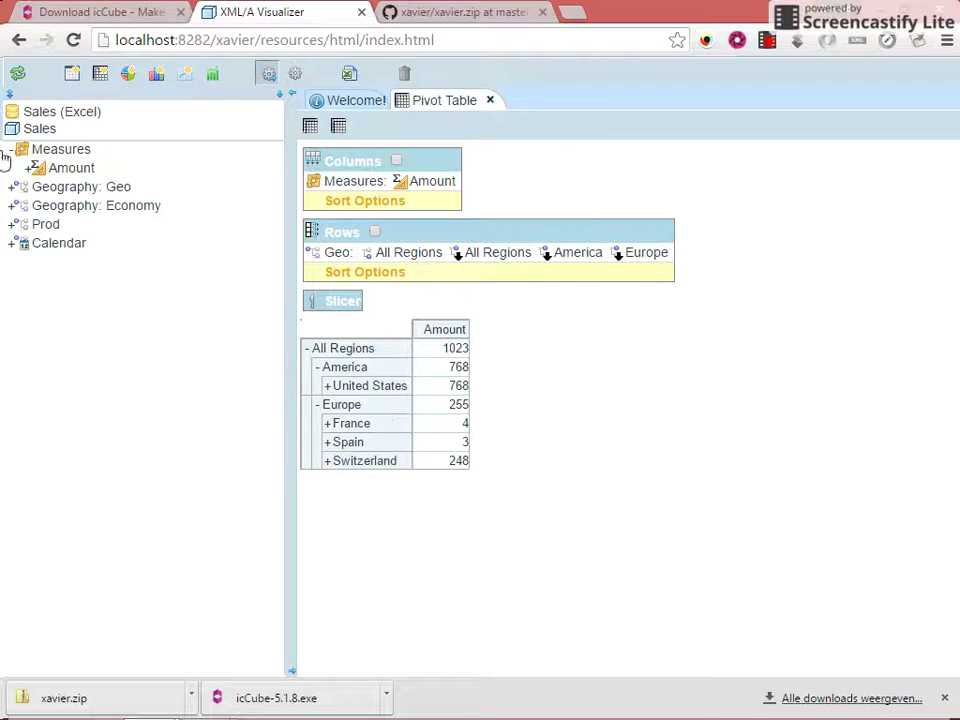
Add the Partnership level of Geography: Economy to the pivot table columns and expand NAFTA.
left_click(11, 206)
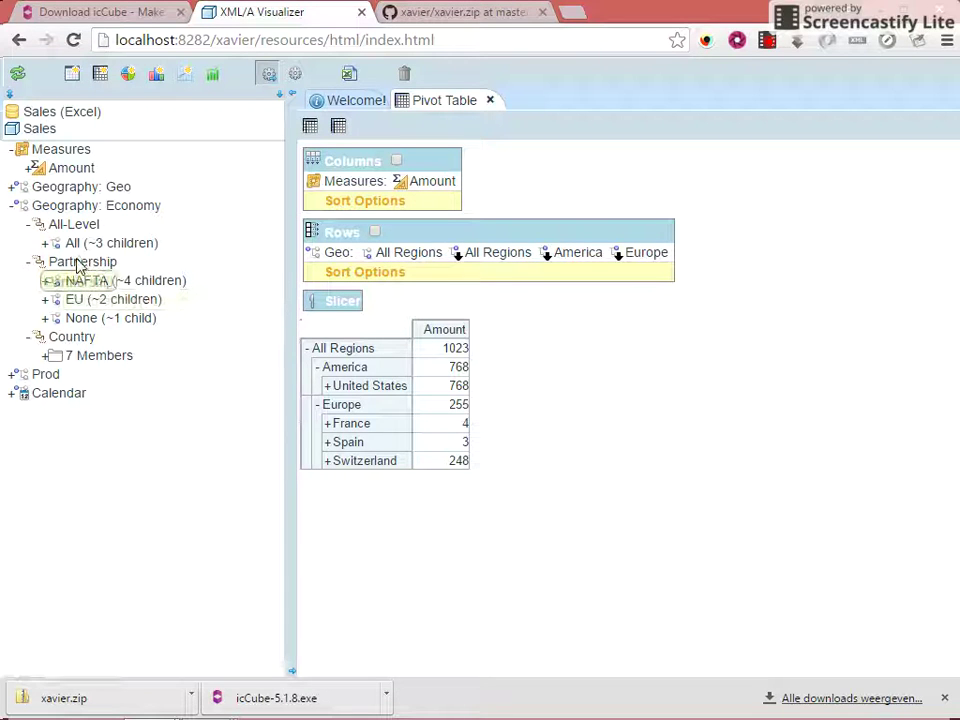
left_click_drag(78, 265, 392, 175)
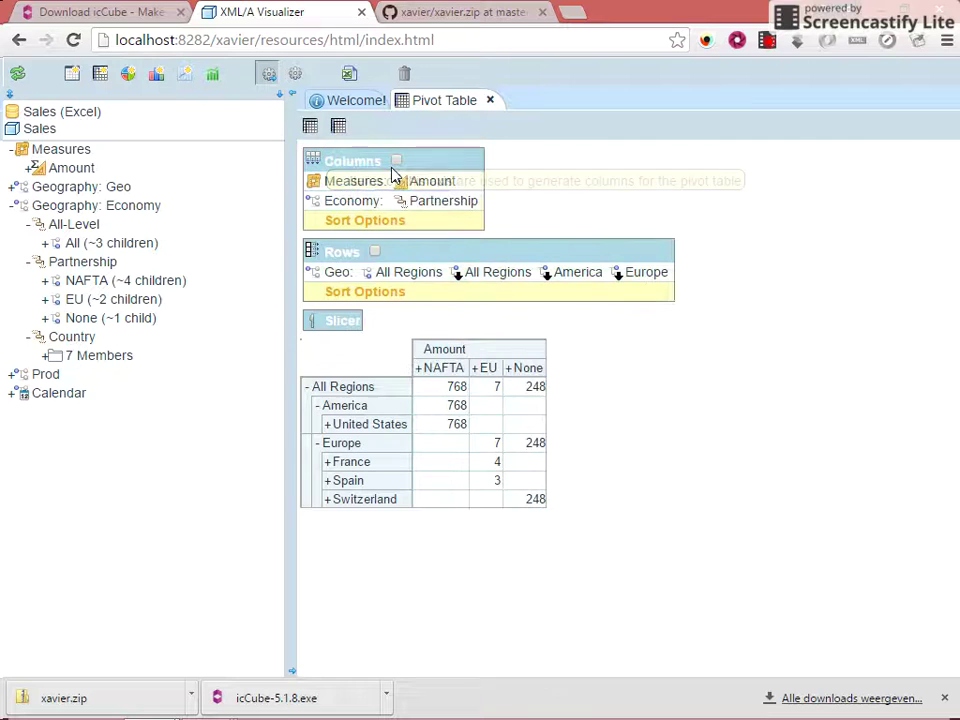
left_click(418, 369)
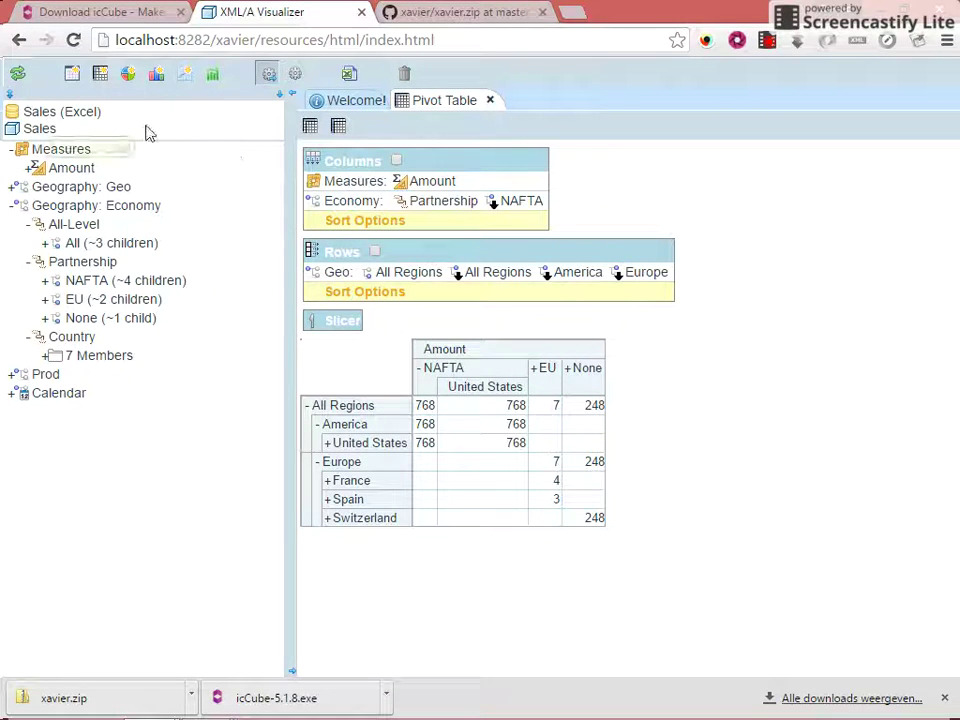
Create a grouped bar chart with Amount as the measure and the Continent level of Geography: Geo as categories.
left_click(155, 80)
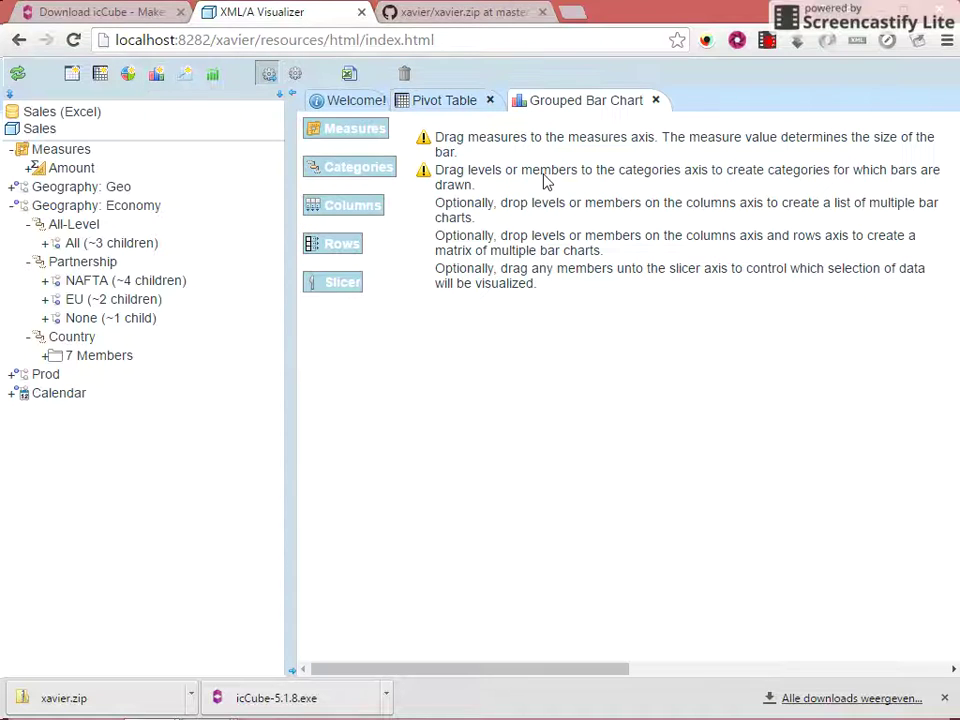
left_click_drag(80, 168, 377, 146)
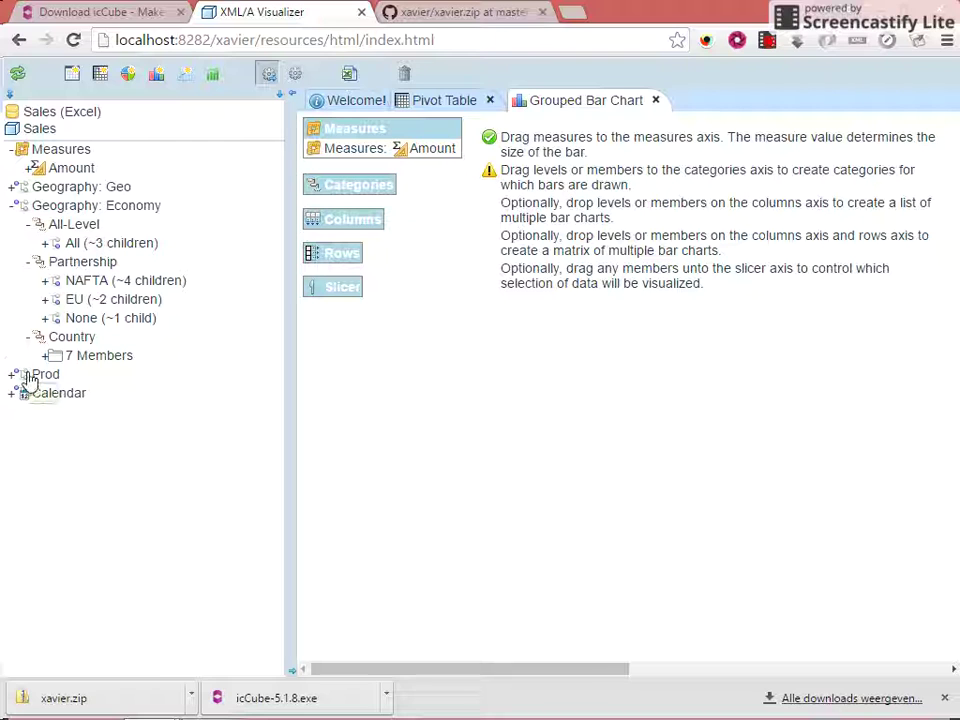
left_click(12, 188)
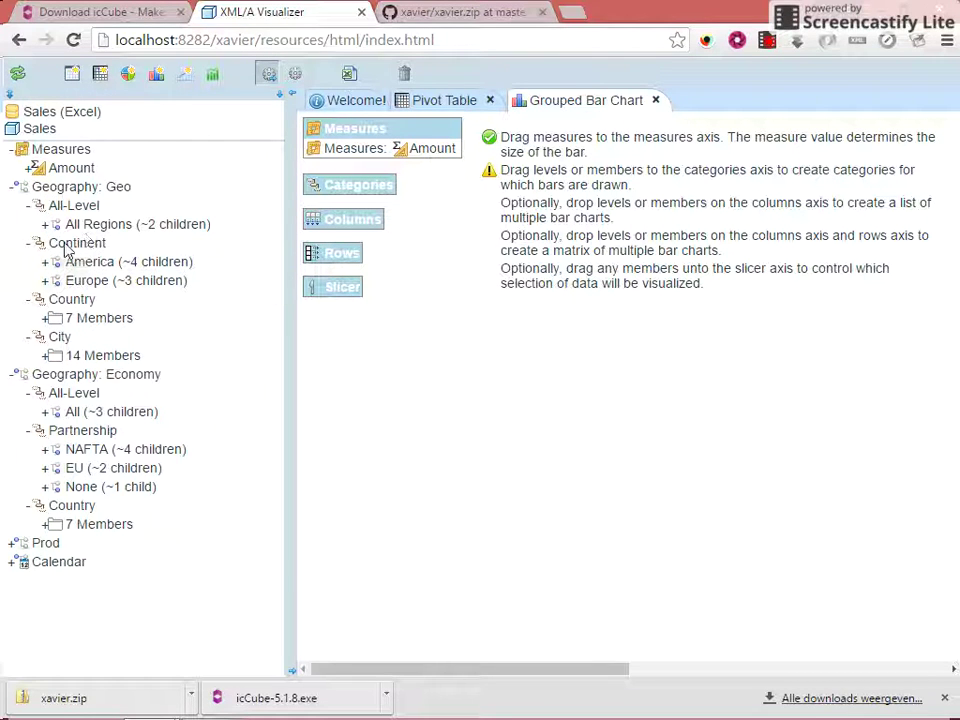
left_click_drag(64, 244, 356, 193)
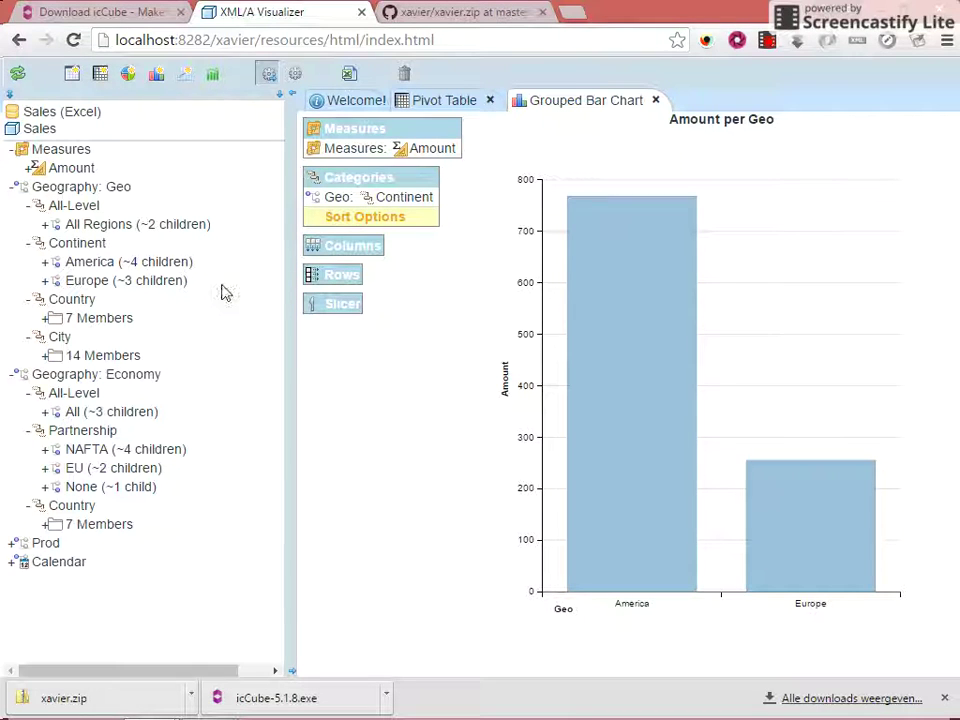
Split the bar chart into columns by the Partnership level of Geography: Economy, and return to the pivot table.
left_click_drag(72, 412, 111, 336)
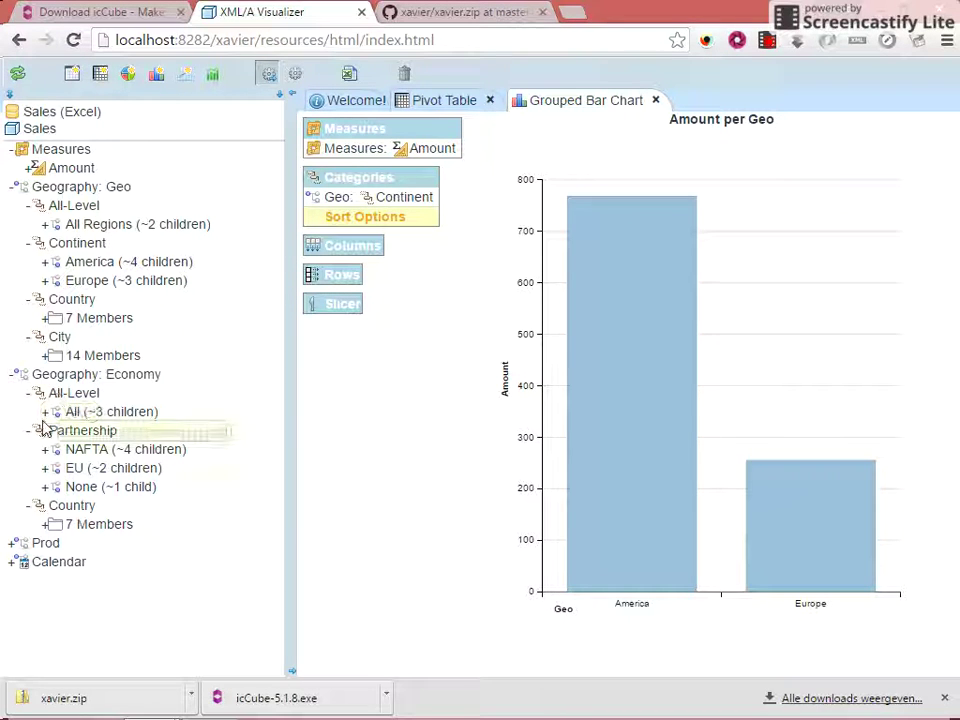
left_click_drag(55, 430, 362, 252)
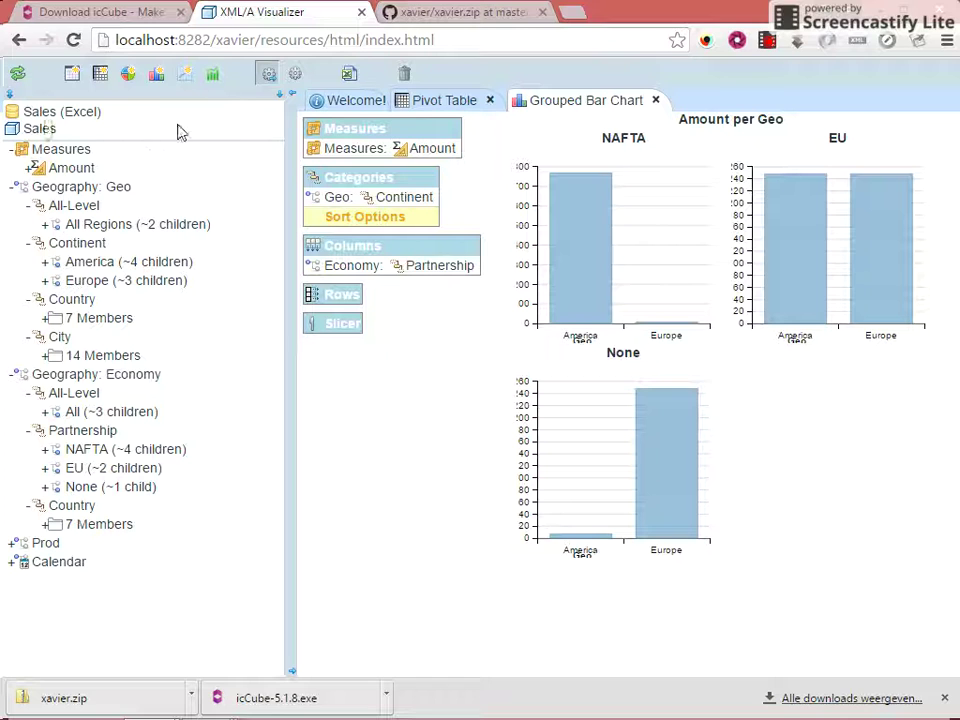
left_click(432, 101)
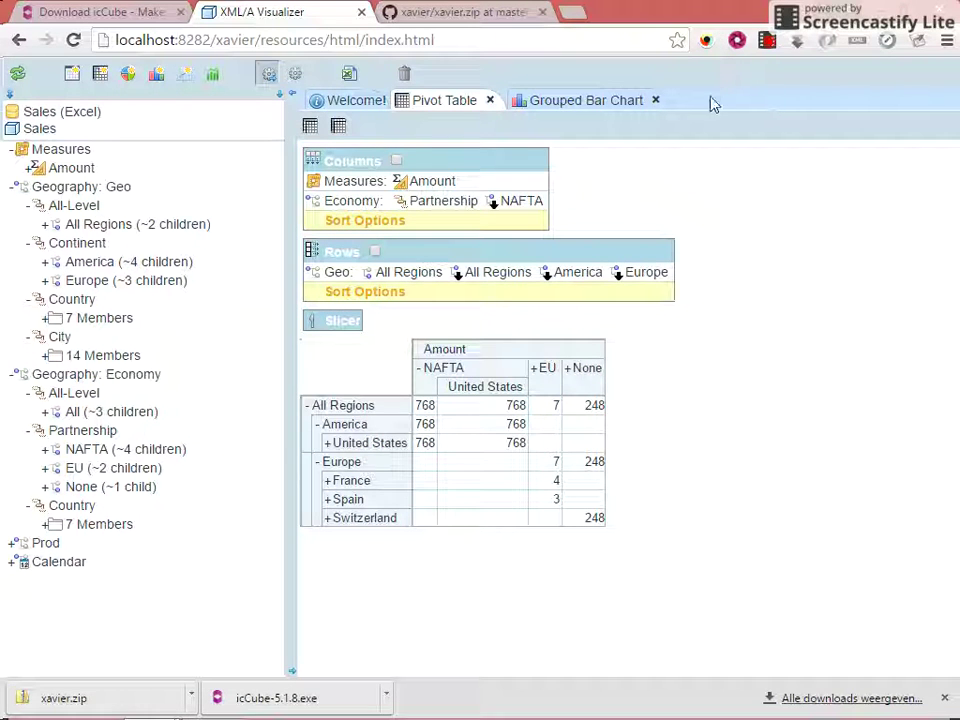
Switch to the xavier GitHub repository and open its list of issues.
left_click(463, 12)
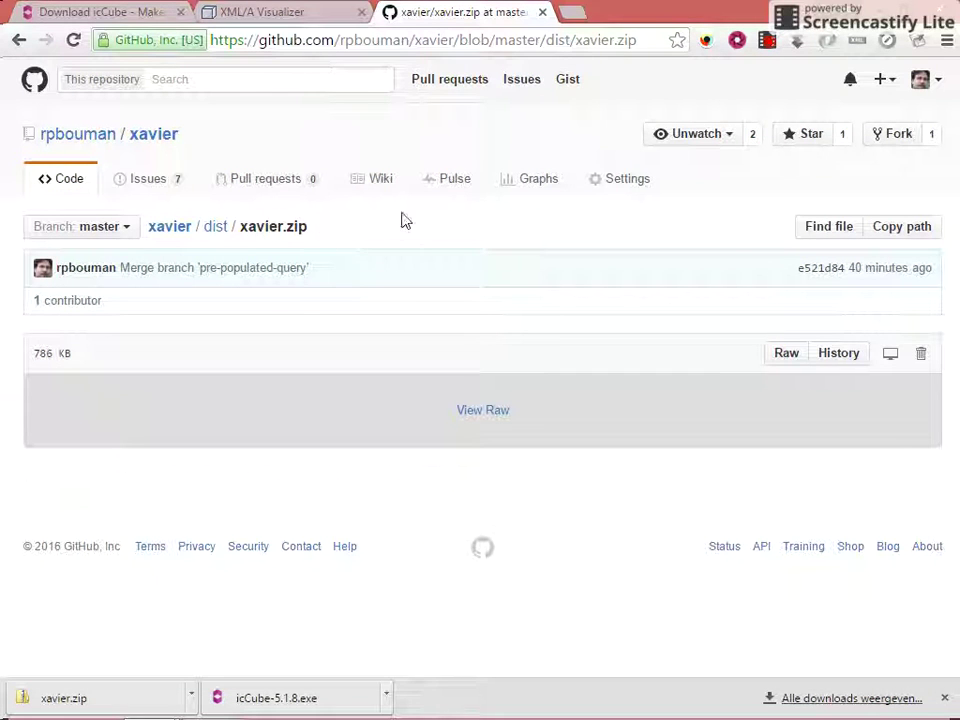
left_click(385, 170)
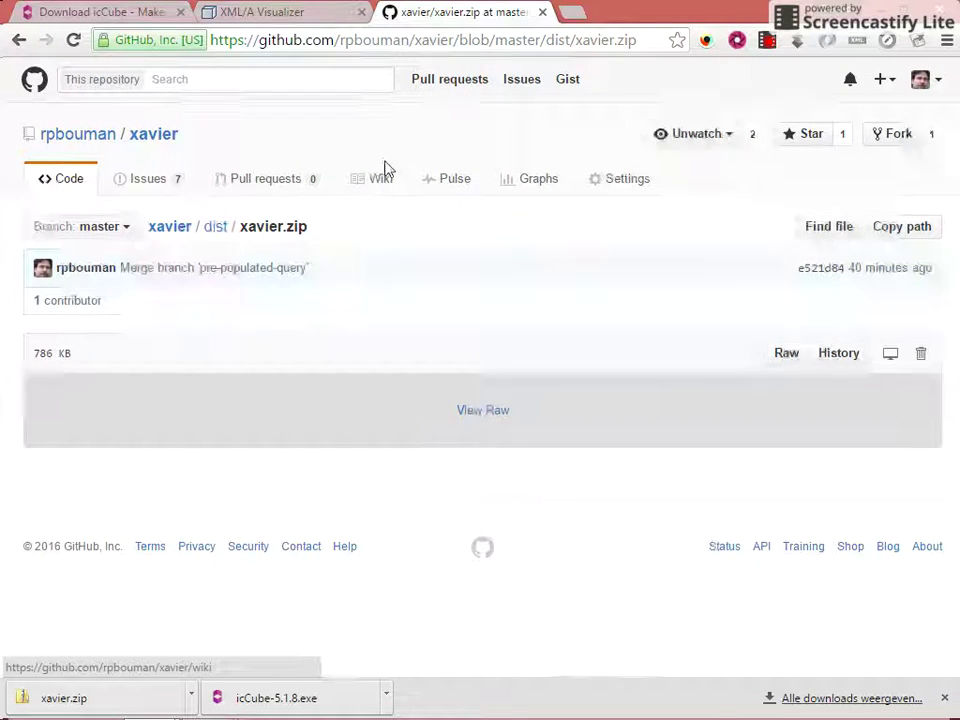
left_click(143, 182)
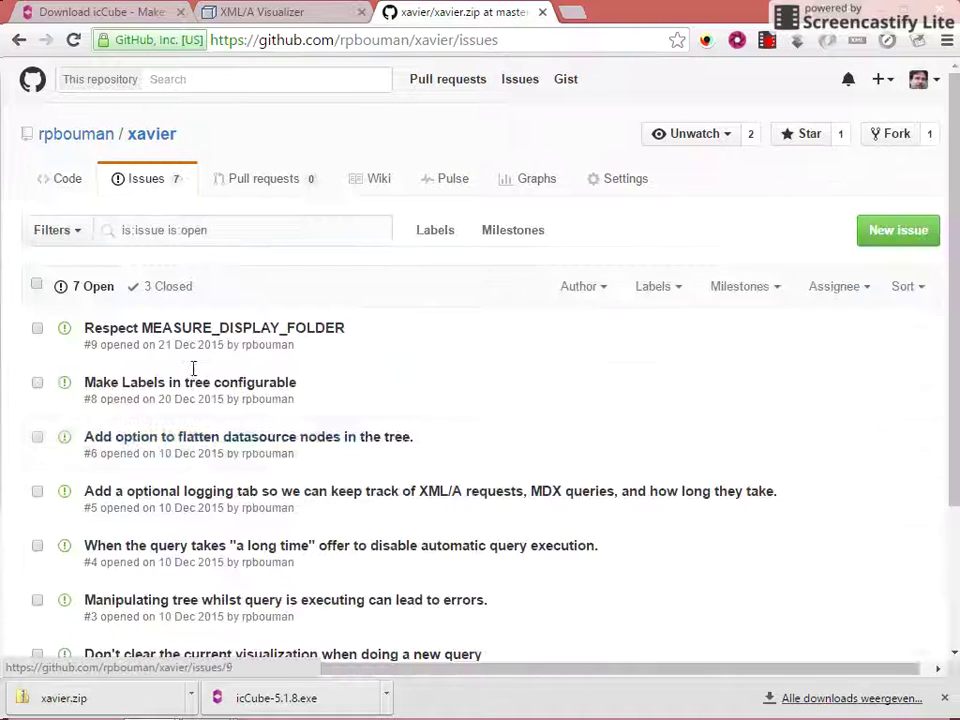